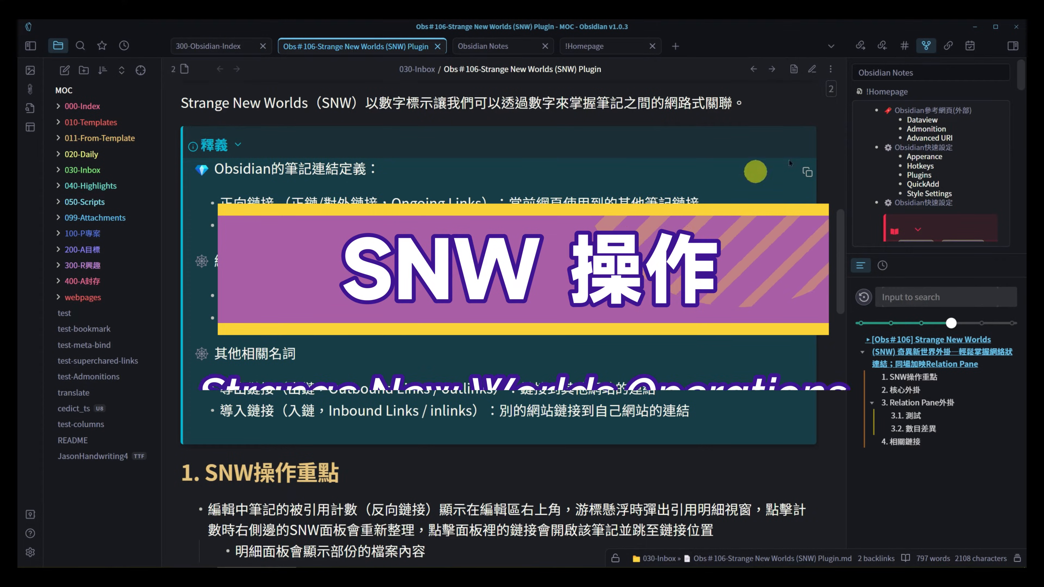
- View the current note's core backlinks and outgoing links
{"action": "left_click", "coordinate": [883, 47]}
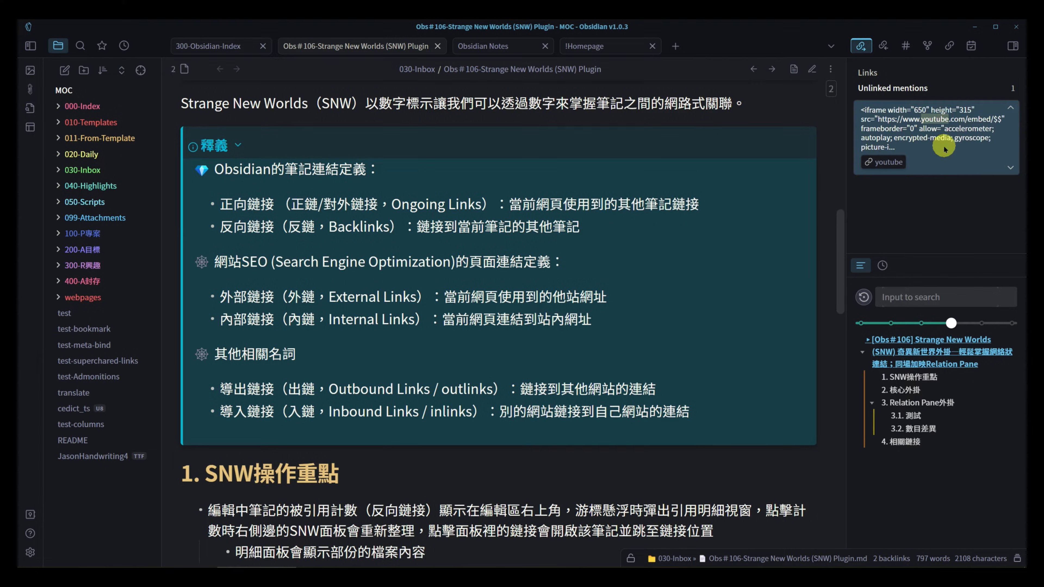
{"action": "left_click", "coordinate": [861, 46]}
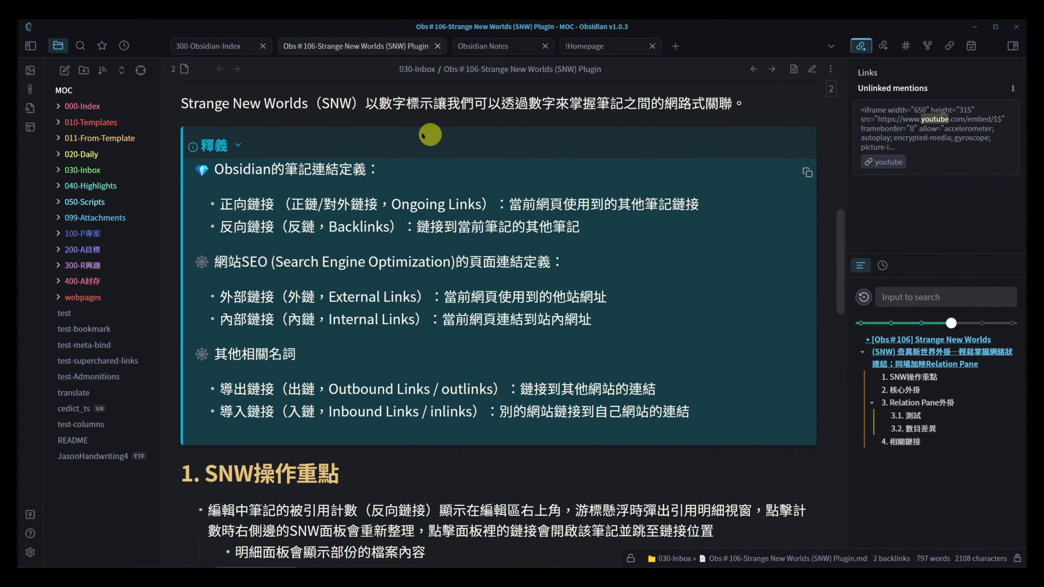
- Examine the Strange New Worlds references for Obsidian Notes, including the !Homepage, !Hot and Obsidian-Introduction-2022 entries
{"action": "left_click", "coordinate": [927, 46]}
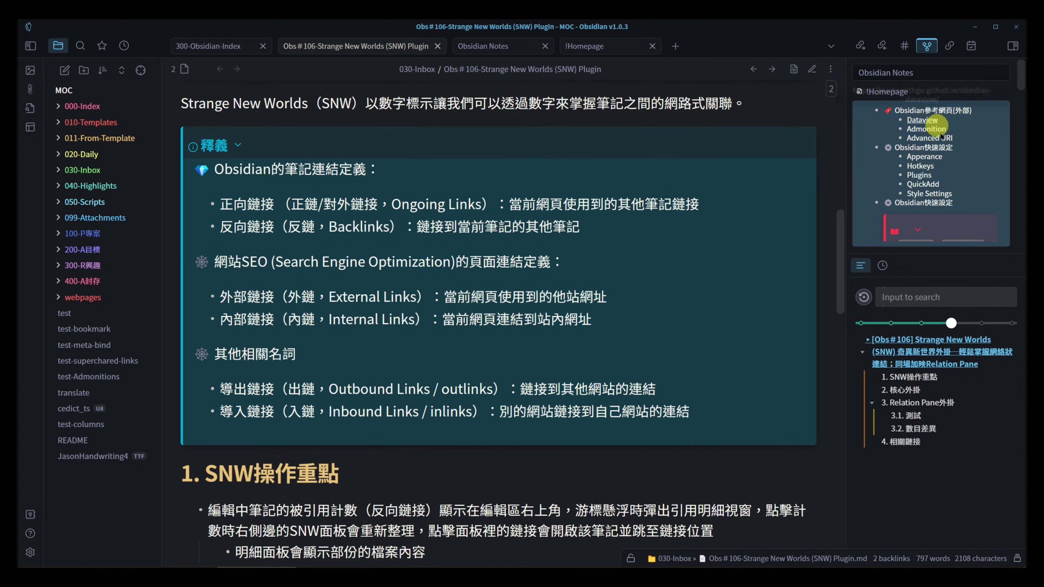
{"action": "scroll", "coordinate": [944, 124], "scroll_direction": "down", "scroll_amount": 5}
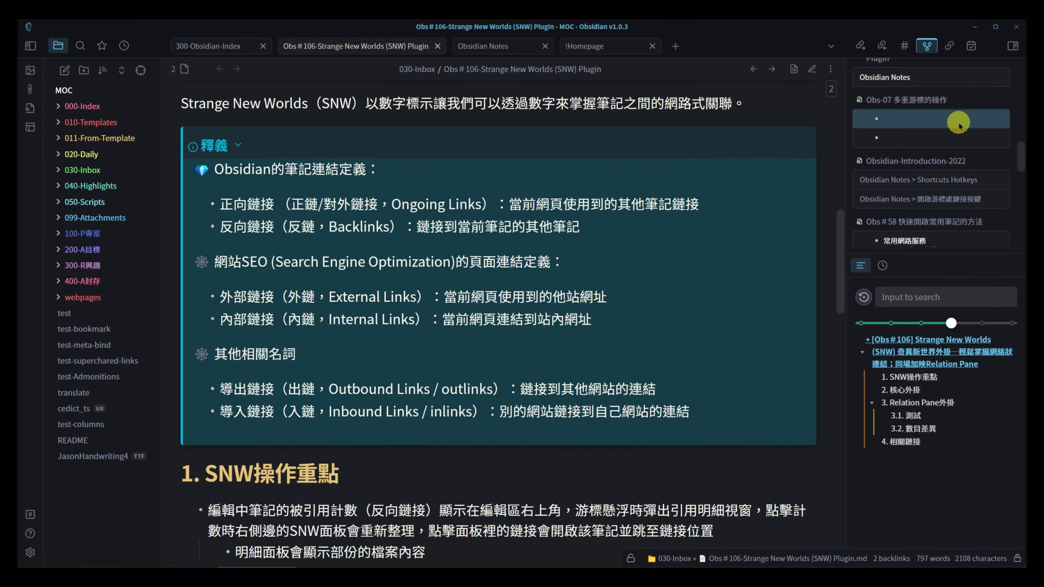
{"action": "scroll", "coordinate": [904, 123], "scroll_direction": "up", "scroll_amount": 5}
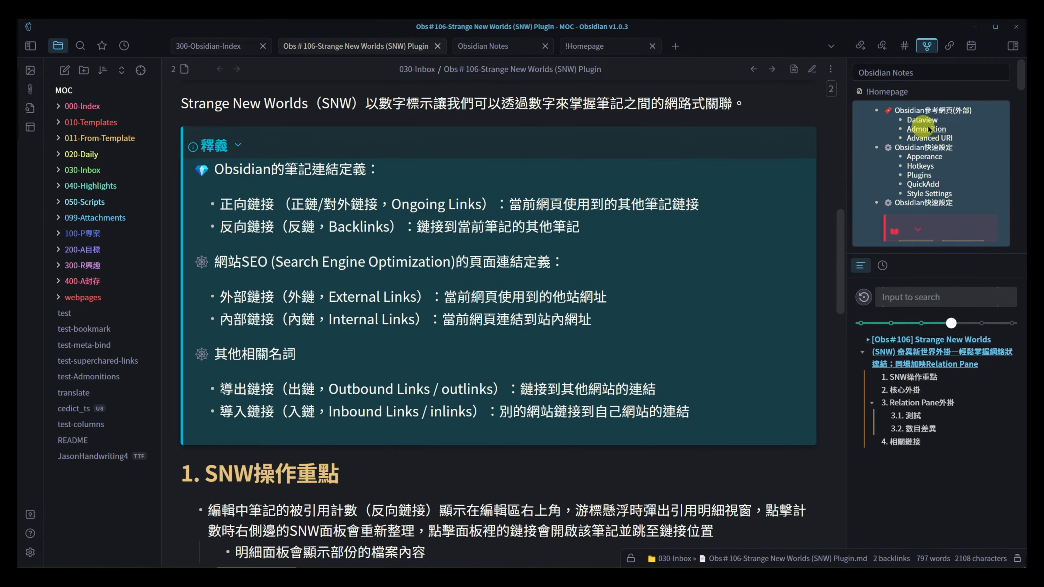
{"action": "scroll", "coordinate": [953, 164], "scroll_direction": "down", "scroll_amount": 5}
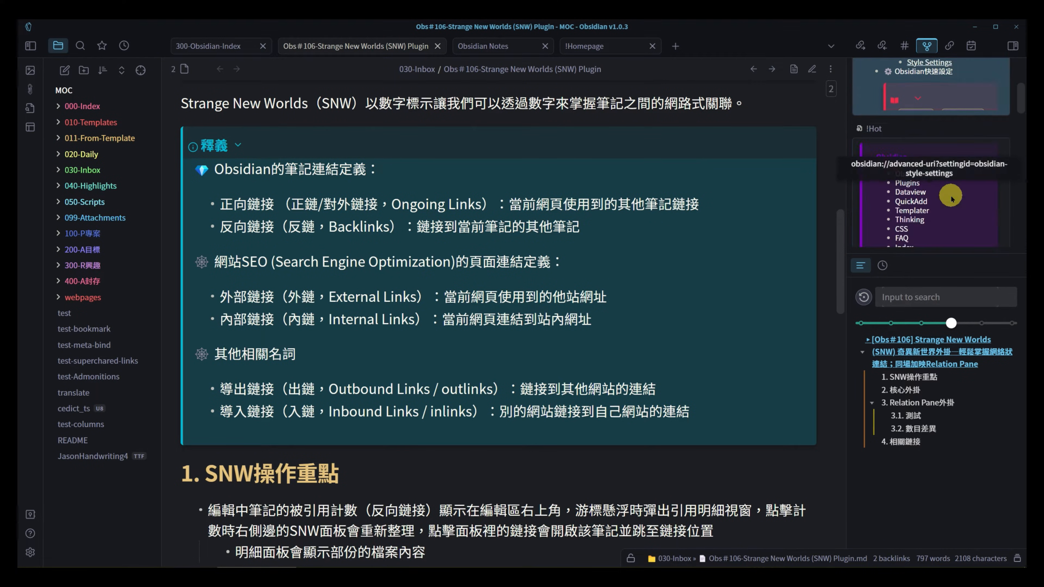
{"action": "scroll", "coordinate": [953, 164], "scroll_direction": "down", "scroll_amount": 1}
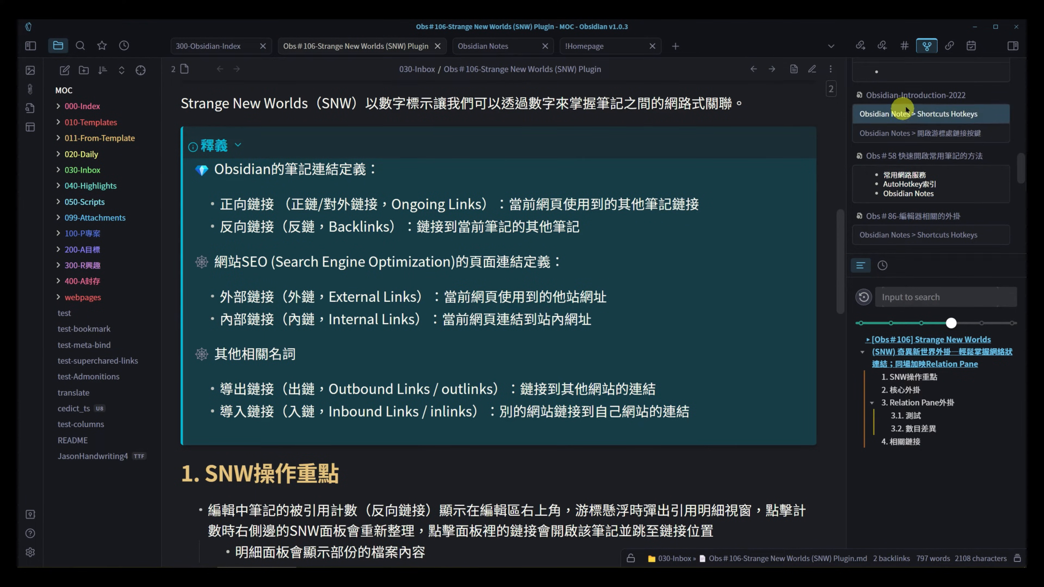
{"action": "scroll", "coordinate": [964, 210], "scroll_direction": "up", "scroll_amount": 8}
{"action": "scroll", "coordinate": [965, 209], "scroll_direction": "up", "scroll_amount": 2}
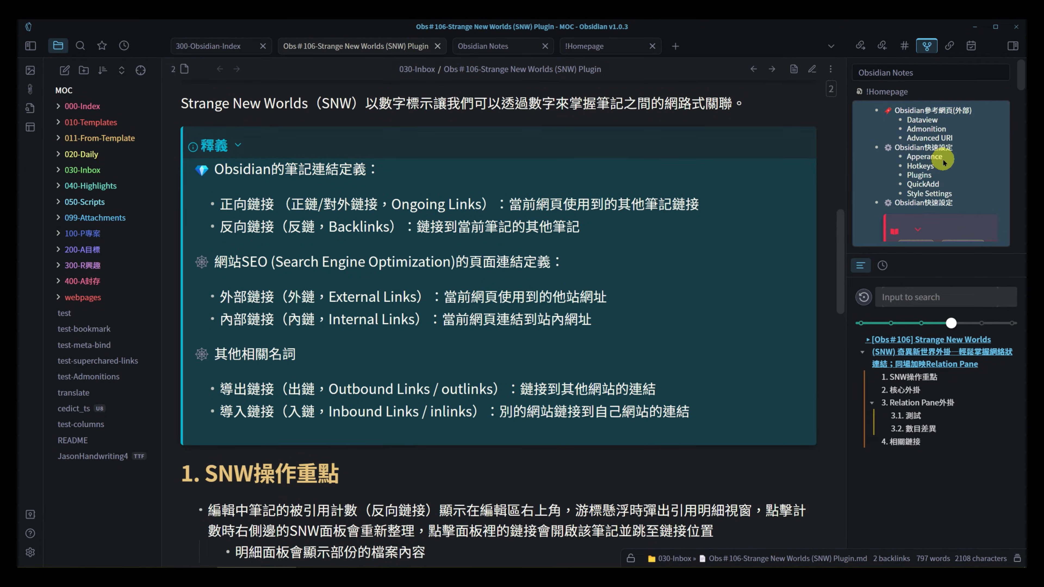
{"action": "scroll", "coordinate": [972, 157], "scroll_direction": "down", "scroll_amount": 3}
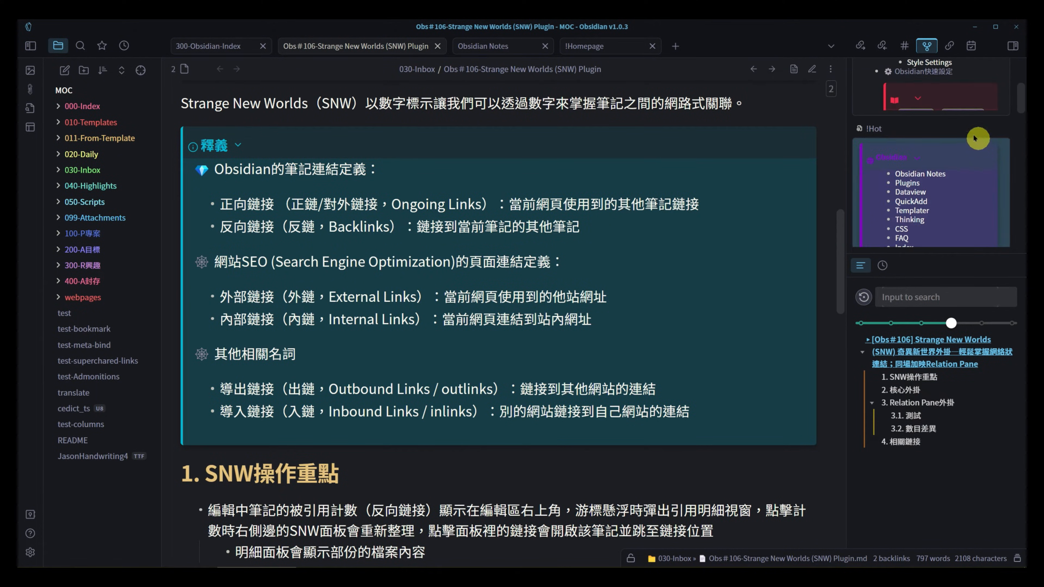
{"action": "scroll", "coordinate": [973, 183], "scroll_direction": "up", "scroll_amount": 3}
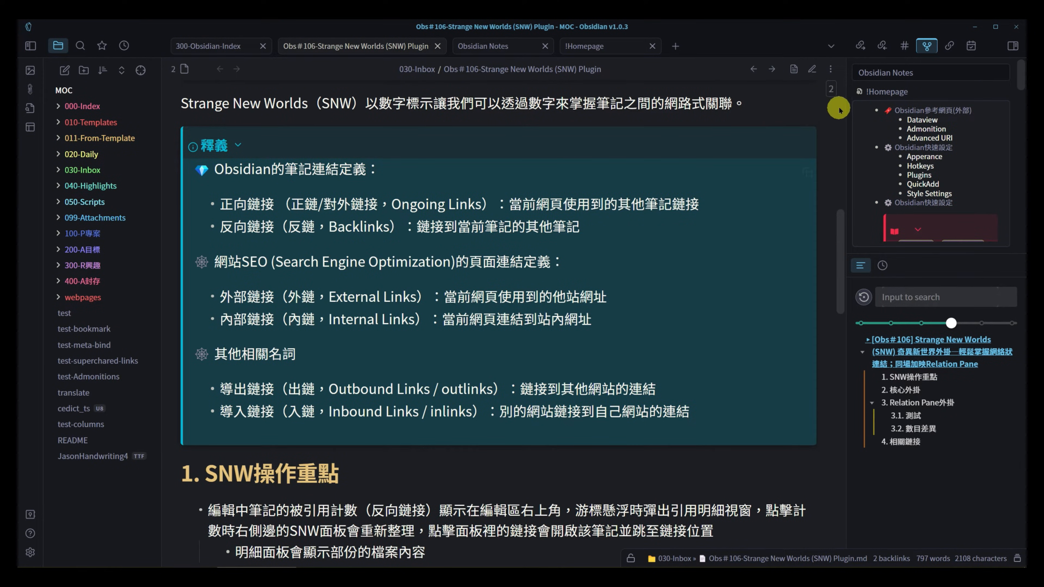
- Preview the references behind the note-level count of the SNW note and of the Obsidian Notes note
{"action": "mouse_move", "coordinate": [830, 89]}
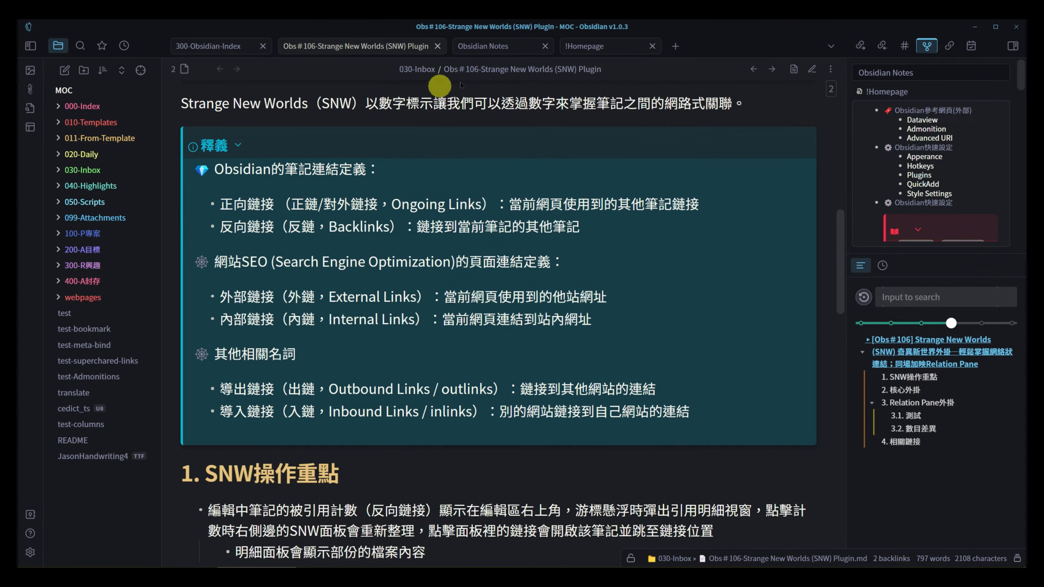
{"action": "left_click", "coordinate": [489, 45]}
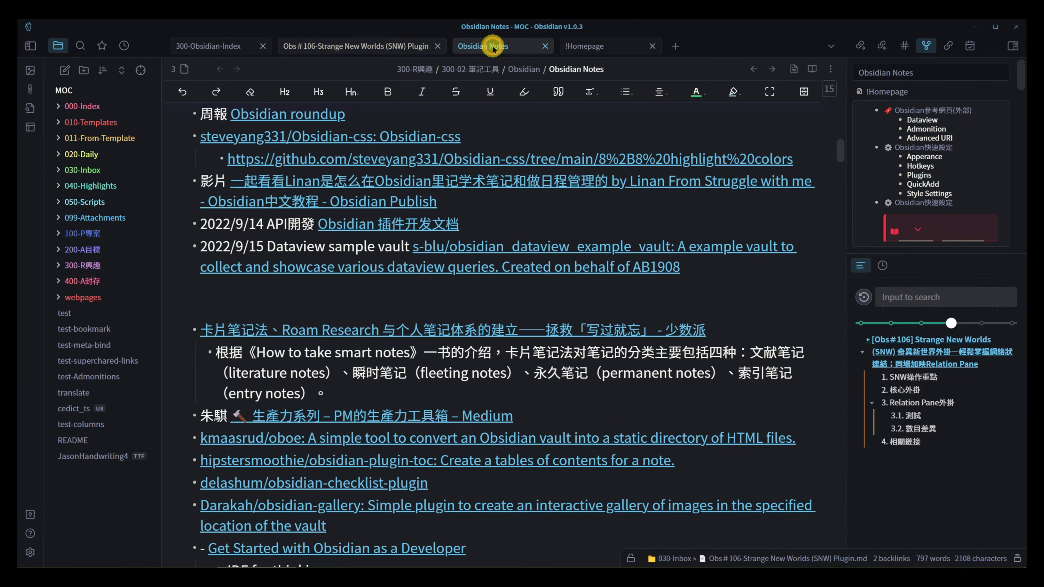
{"action": "scroll", "coordinate": [659, 209], "scroll_direction": "up", "scroll_amount": 7}
{"action": "scroll", "coordinate": [659, 209], "scroll_direction": "up", "scroll_amount": 10}
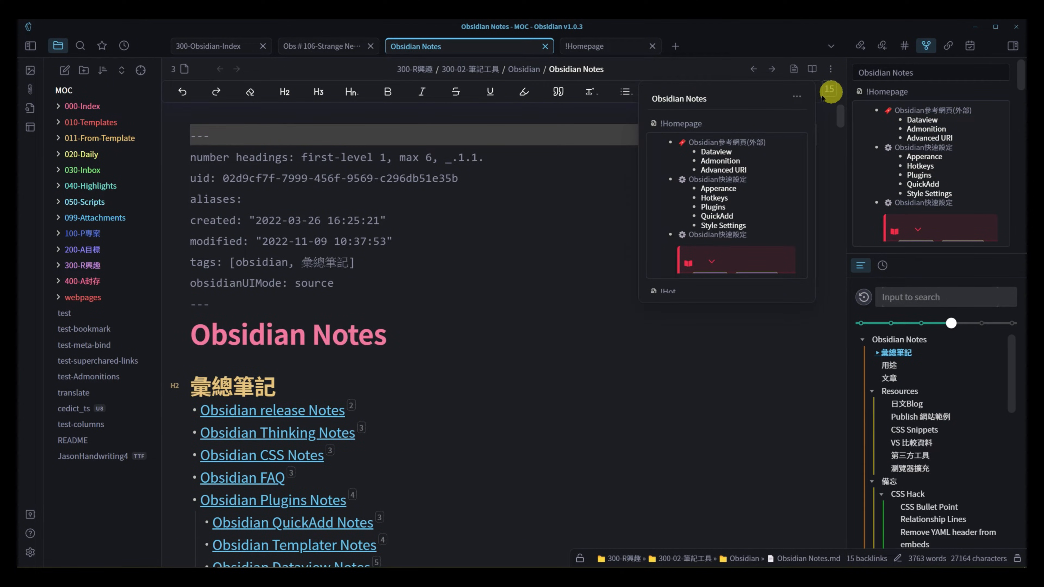
{"action": "left_click", "coordinate": [364, 334]}
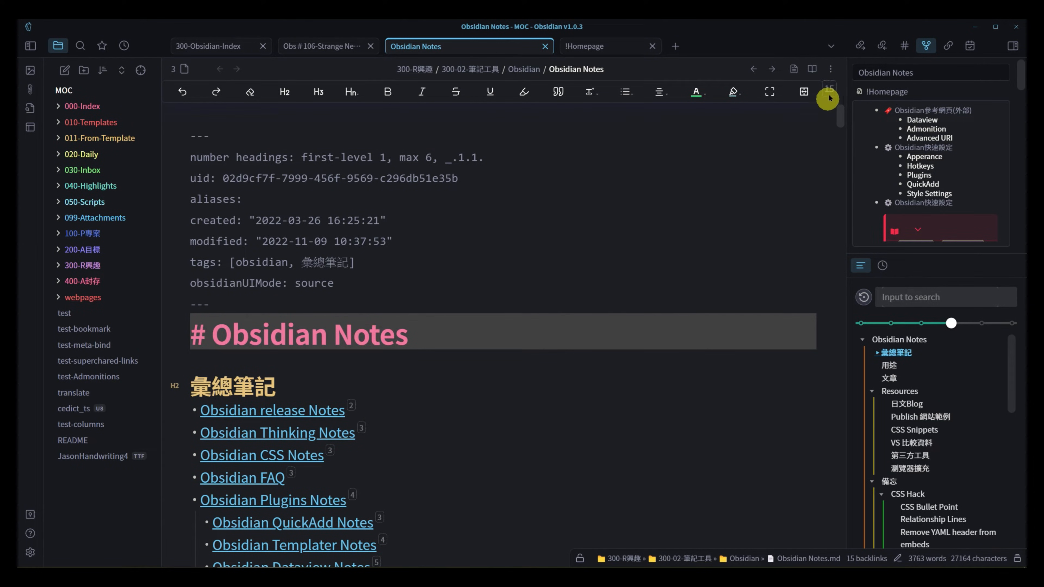
{"action": "mouse_move", "coordinate": [830, 89]}
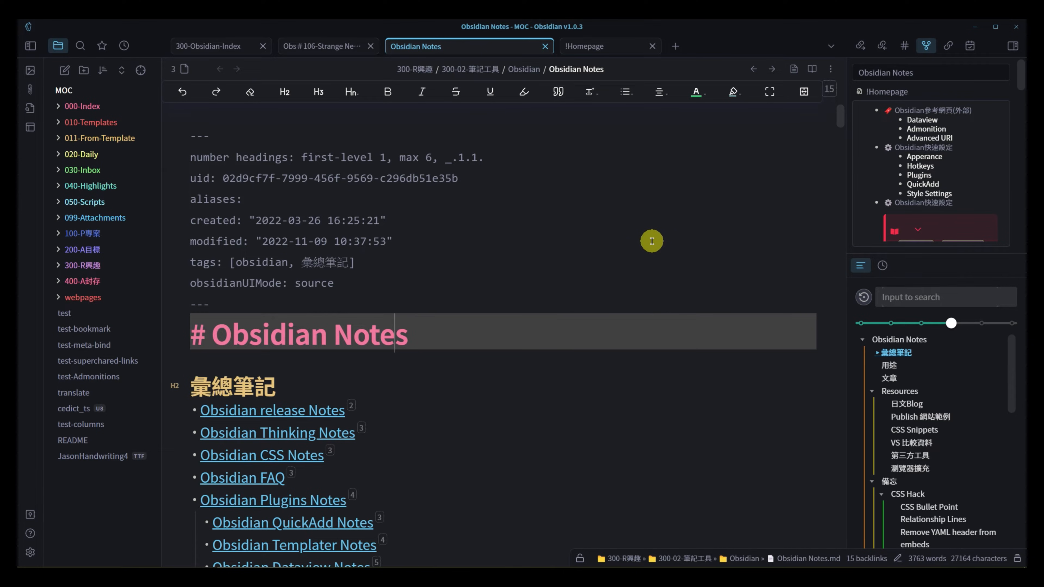
- Check the reference count of the Obsidian release Notes link under the 彙總筆記 heading
{"action": "scroll", "coordinate": [651, 241], "scroll_direction": "down", "scroll_amount": 6}
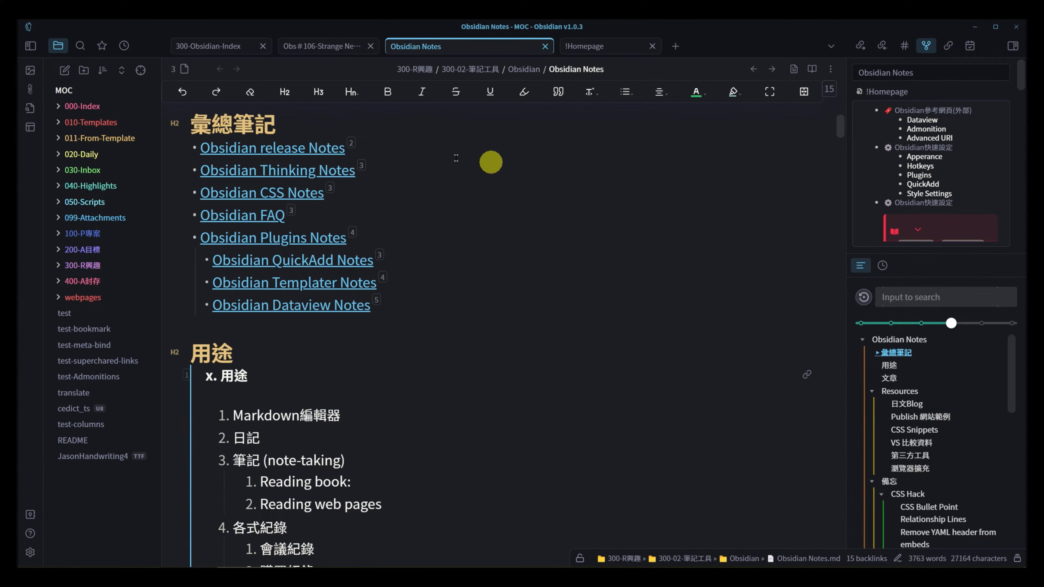
{"action": "scroll", "coordinate": [285, 223], "scroll_direction": "up", "scroll_amount": 2}
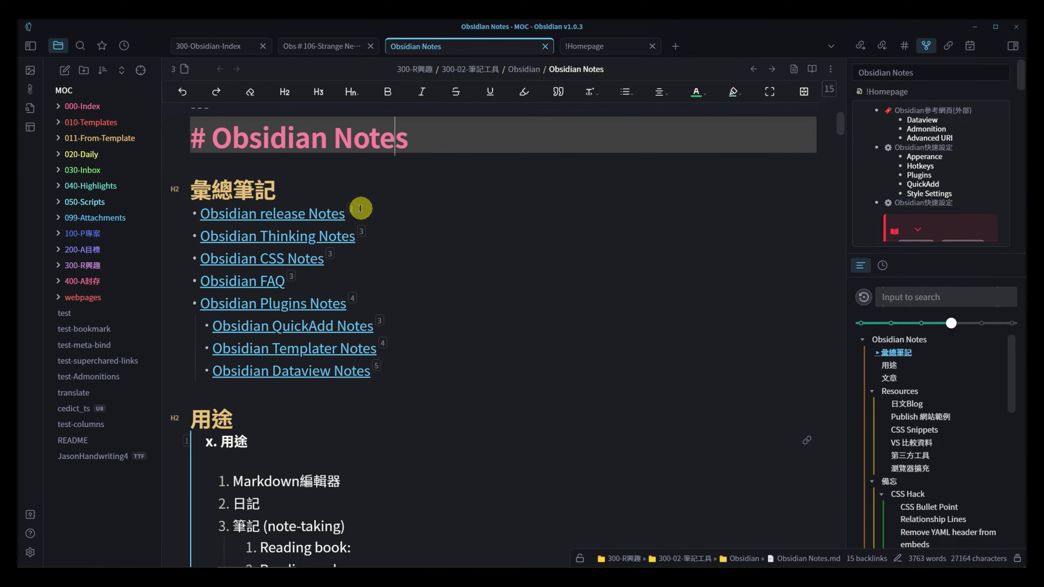
{"action": "mouse_move", "coordinate": [364, 217]}
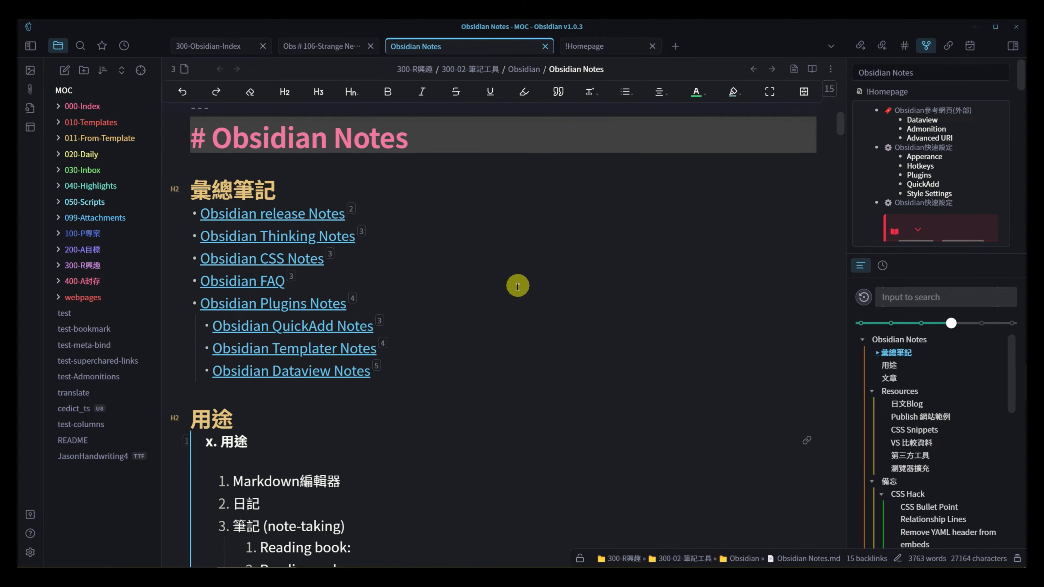
- Browse the references to Obsidian Plugins Notes from its link count and open the !Homepage reference
{"action": "scroll", "coordinate": [315, 272], "scroll_direction": "down", "scroll_amount": 2}
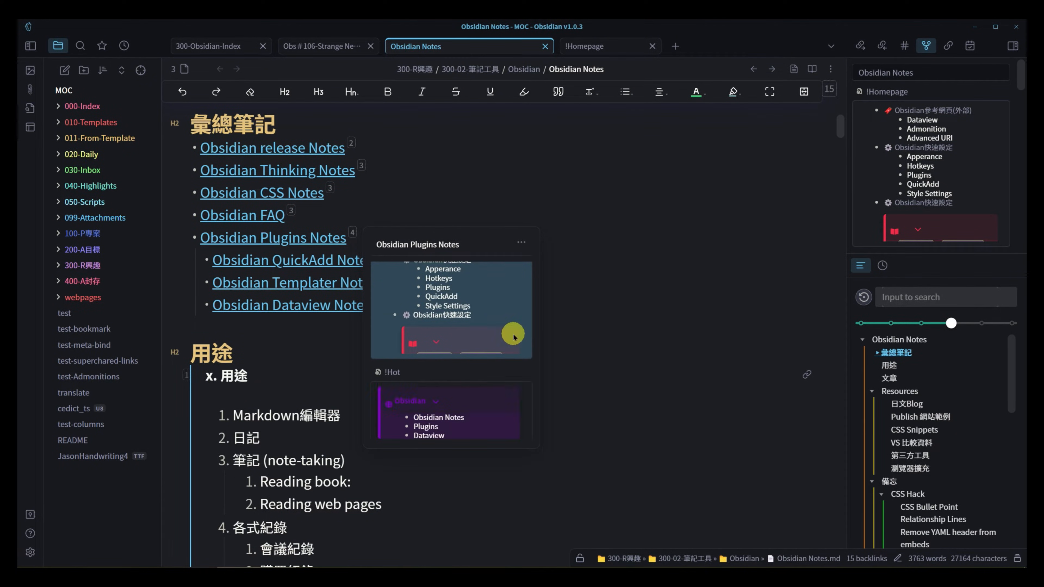
{"action": "scroll", "coordinate": [501, 306], "scroll_direction": "down", "scroll_amount": 5}
{"action": "scroll", "coordinate": [506, 307], "scroll_direction": "down", "scroll_amount": 2}
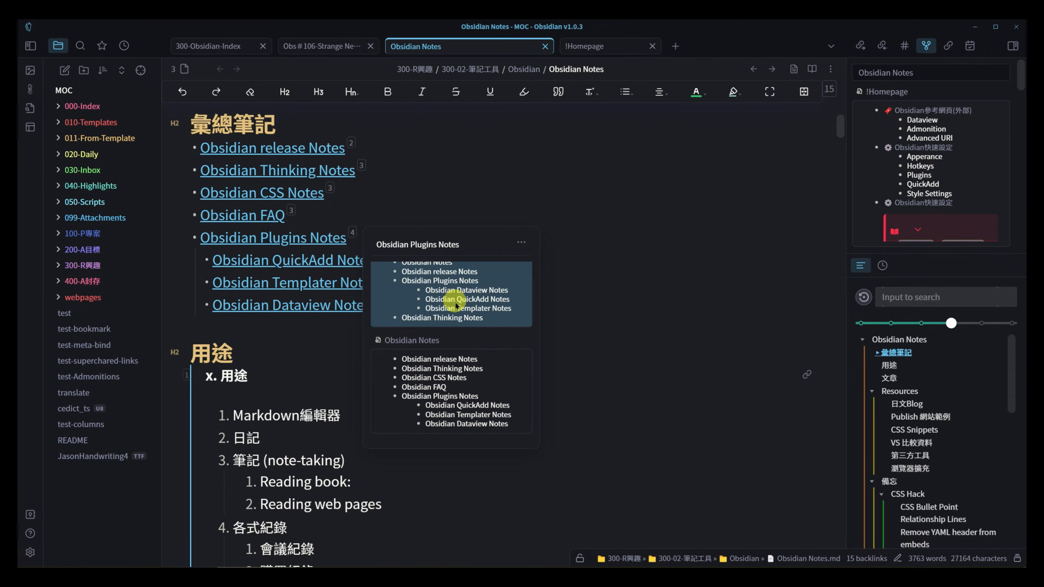
{"action": "scroll", "coordinate": [448, 325], "scroll_direction": "up", "scroll_amount": 3}
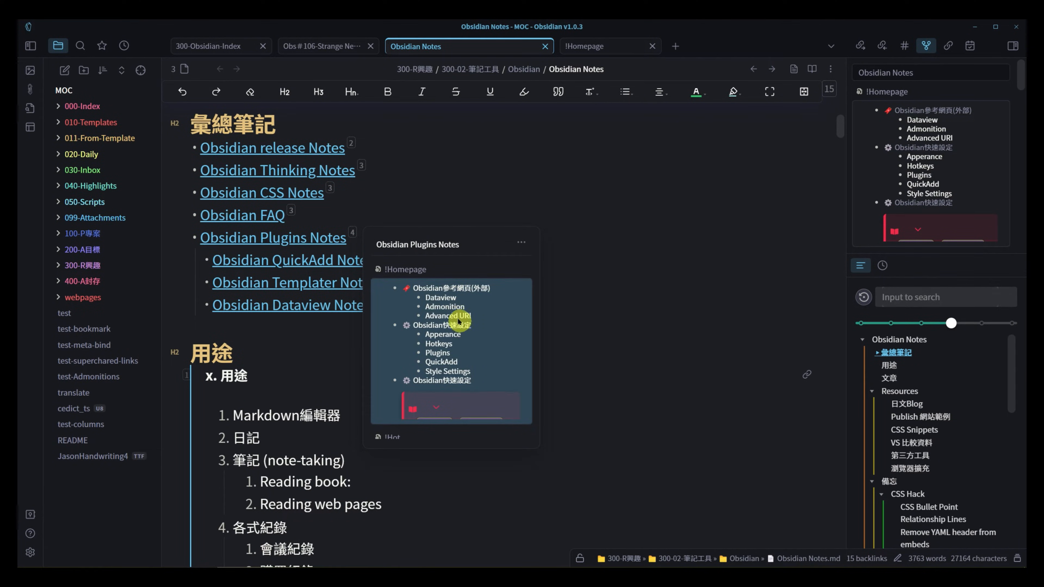
{"action": "left_click", "coordinate": [458, 320]}
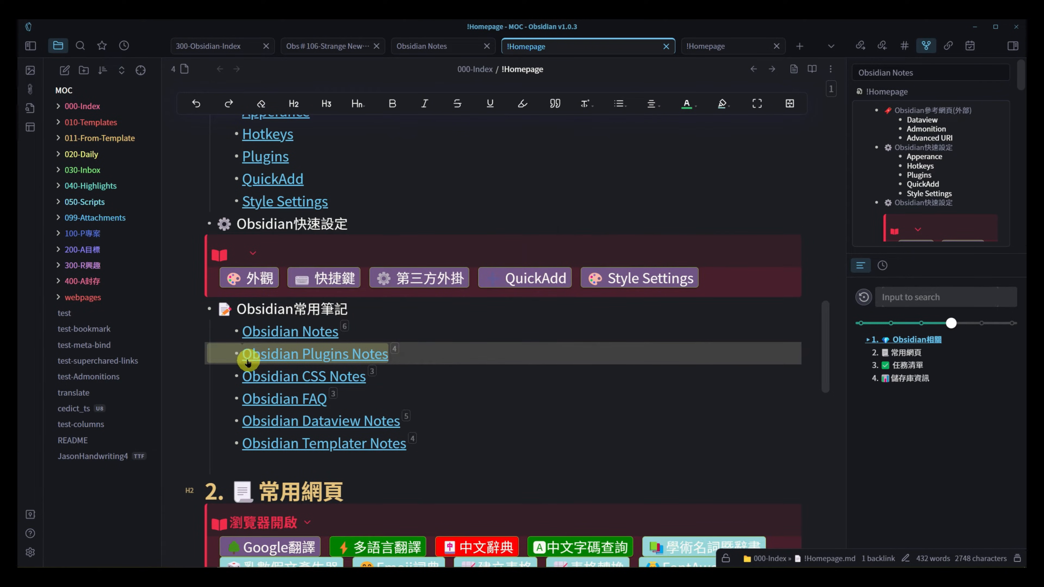
{"action": "mouse_move", "coordinate": [304, 374]}
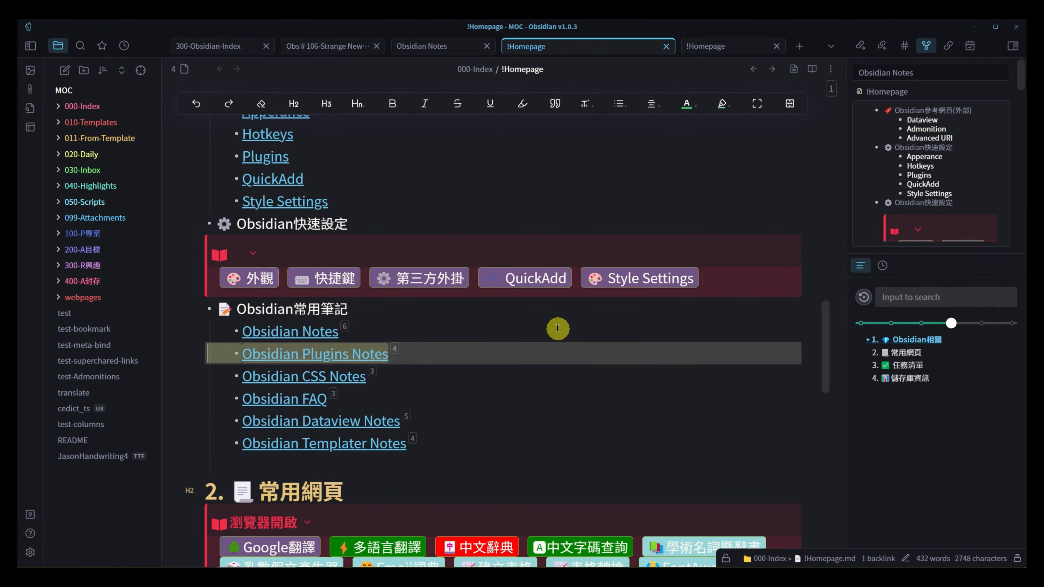
- Read the Obs#106 SNW note down to the 核心外掛 and Relation Pane外掛 sections
{"action": "left_click", "coordinate": [328, 47]}
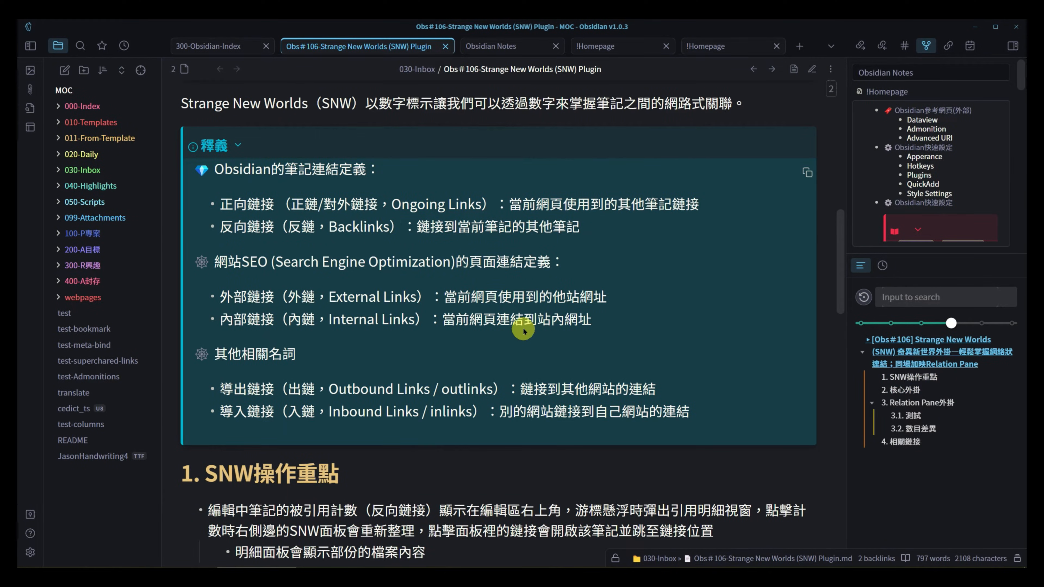
{"action": "scroll", "coordinate": [526, 331], "scroll_direction": "down", "scroll_amount": 10}
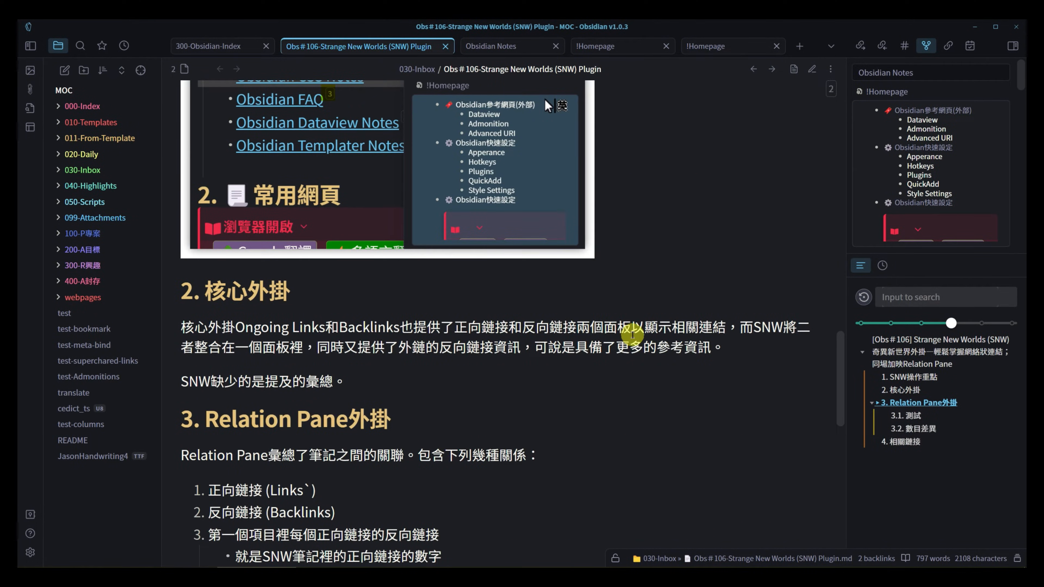
- Load the !Homepage note's references into the Strange New Worlds sidebar view and look through them
{"action": "left_click", "coordinate": [525, 48]}
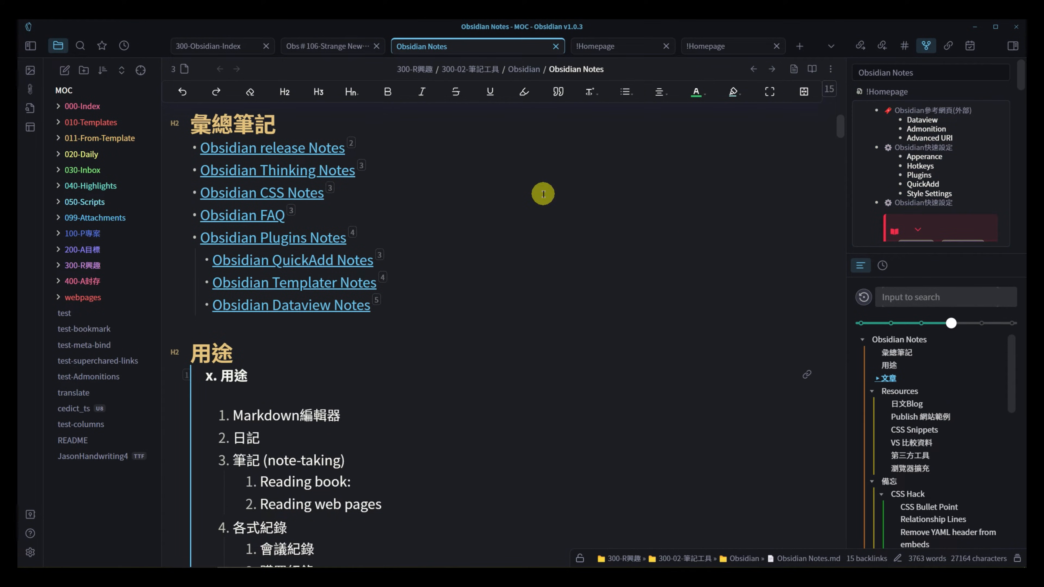
{"action": "mouse_move", "coordinate": [831, 90]}
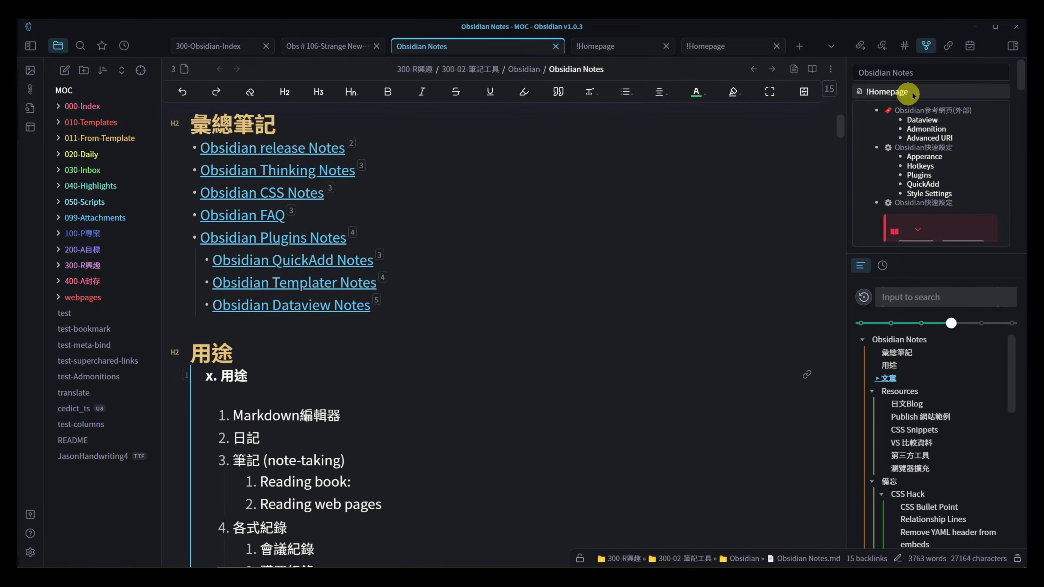
{"action": "left_click", "coordinate": [613, 47]}
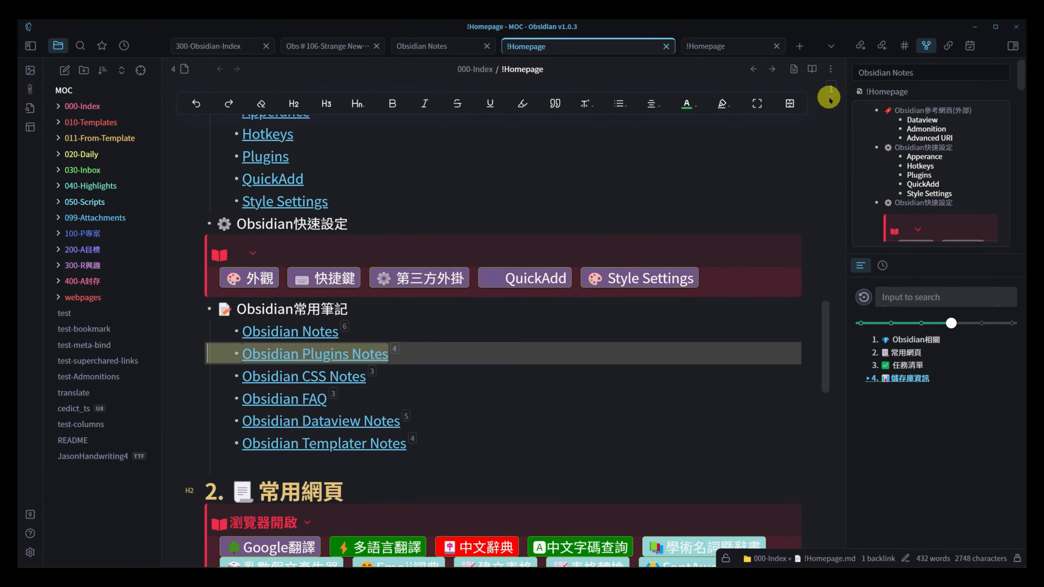
{"action": "left_click", "coordinate": [828, 87]}
{"action": "scroll", "coordinate": [935, 165], "scroll_direction": "down", "scroll_amount": 1}
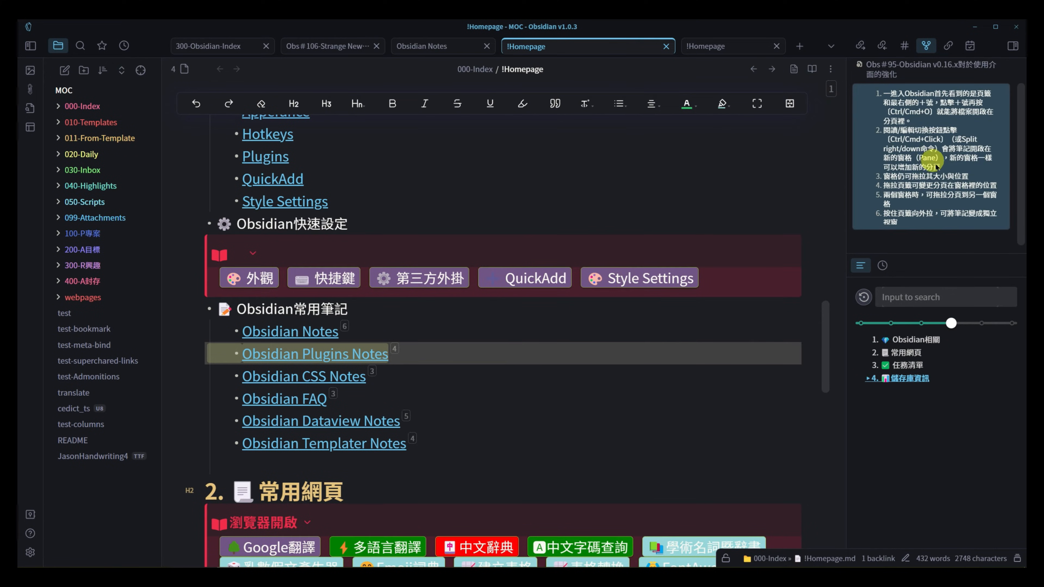
{"action": "scroll", "coordinate": [963, 202], "scroll_direction": "up", "scroll_amount": 1}
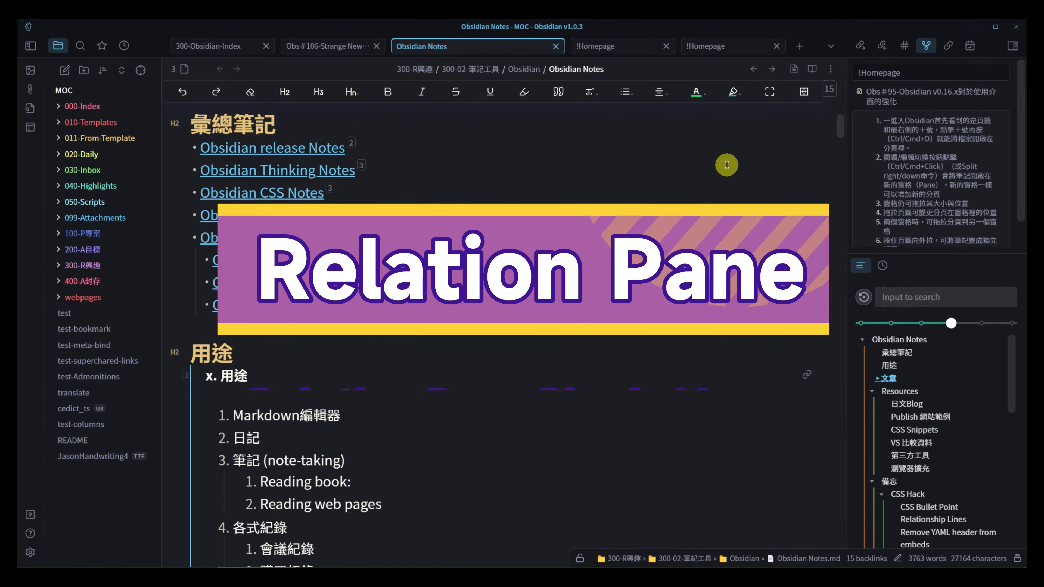
- Show the Relation Pane for the Obsidian Notes note and look through its Links list
{"action": "left_click", "coordinate": [949, 45]}
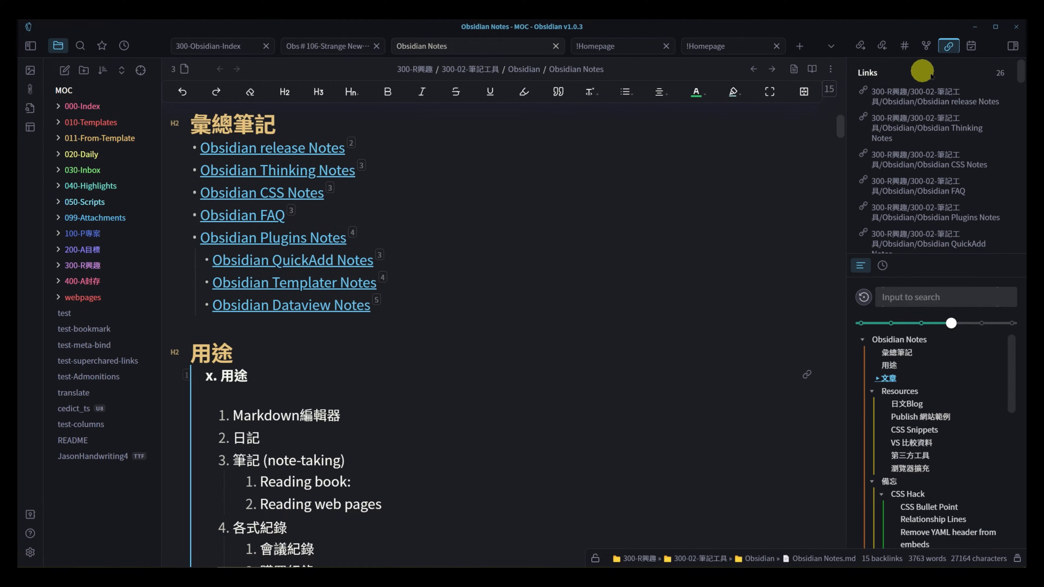
{"action": "scroll", "coordinate": [954, 70], "scroll_direction": "down", "scroll_amount": 5}
{"action": "scroll", "coordinate": [954, 129], "scroll_direction": "down", "scroll_amount": 2}
{"action": "scroll", "coordinate": [963, 136], "scroll_direction": "up", "scroll_amount": 4}
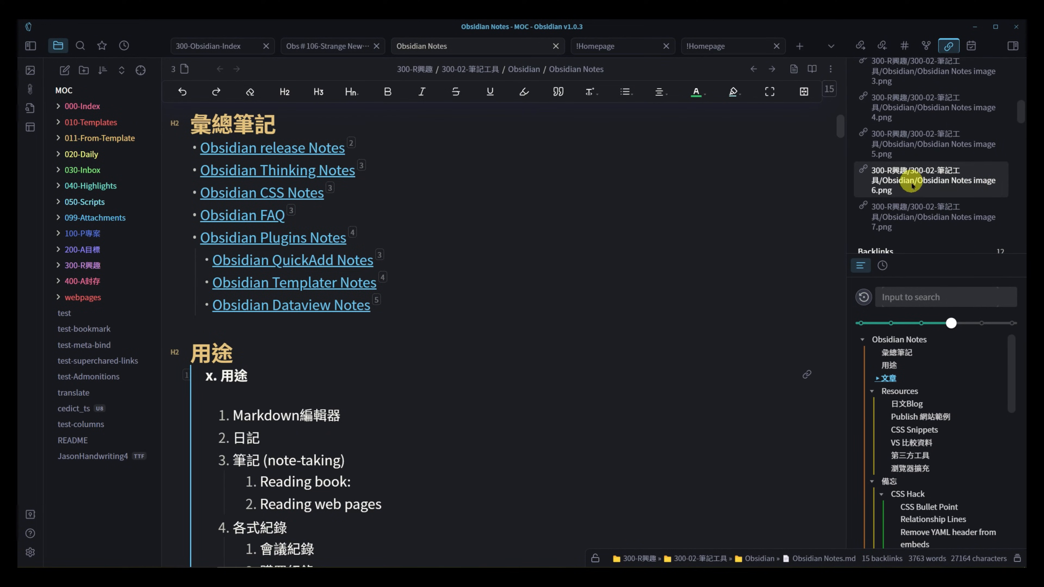
{"action": "scroll", "coordinate": [963, 173], "scroll_direction": "up", "scroll_amount": 5}
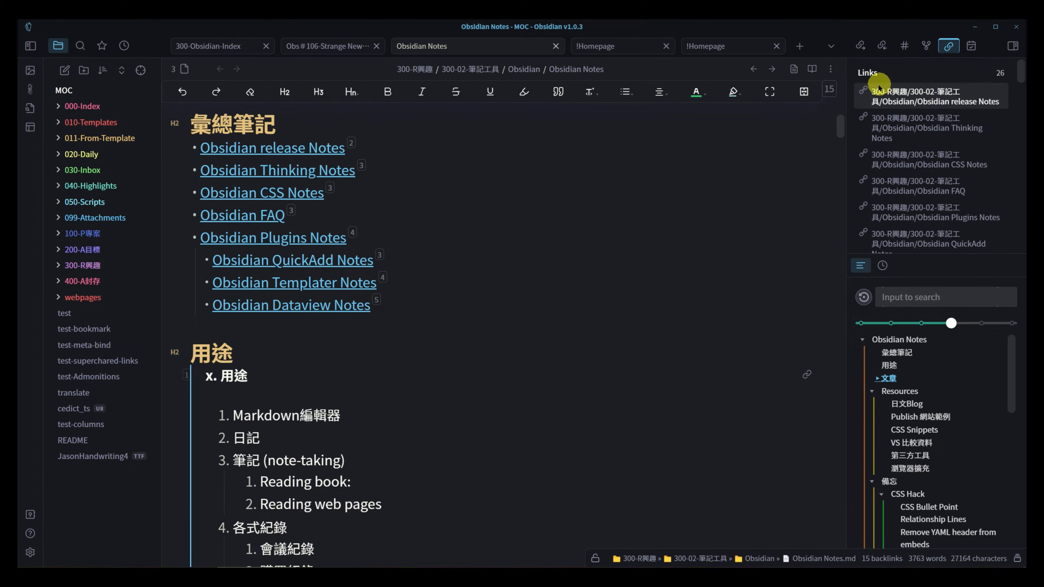
{"action": "left_click", "coordinate": [925, 100]}
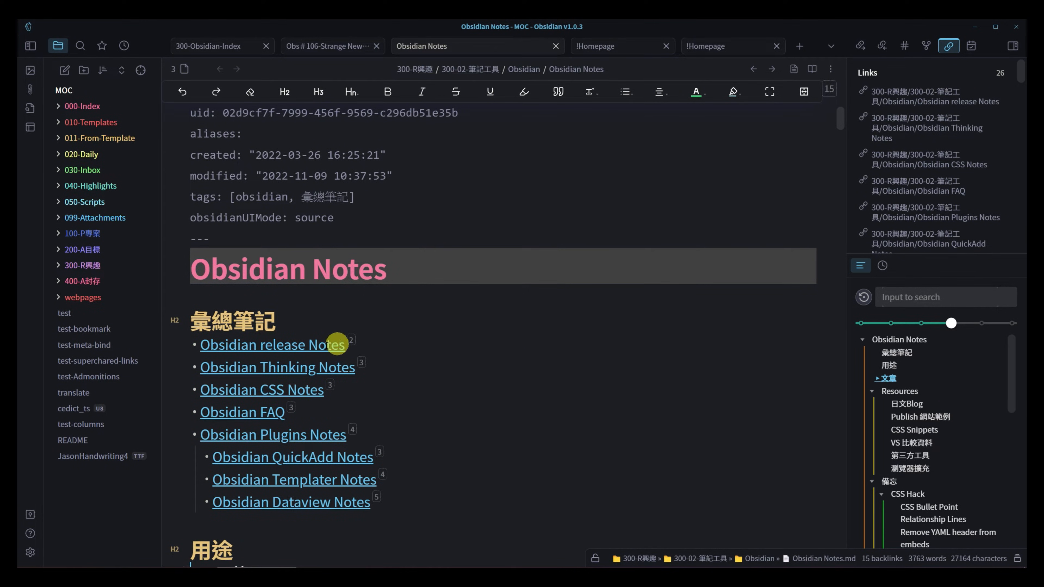
{"action": "scroll", "coordinate": [951, 105], "scroll_direction": "down", "scroll_amount": 10}
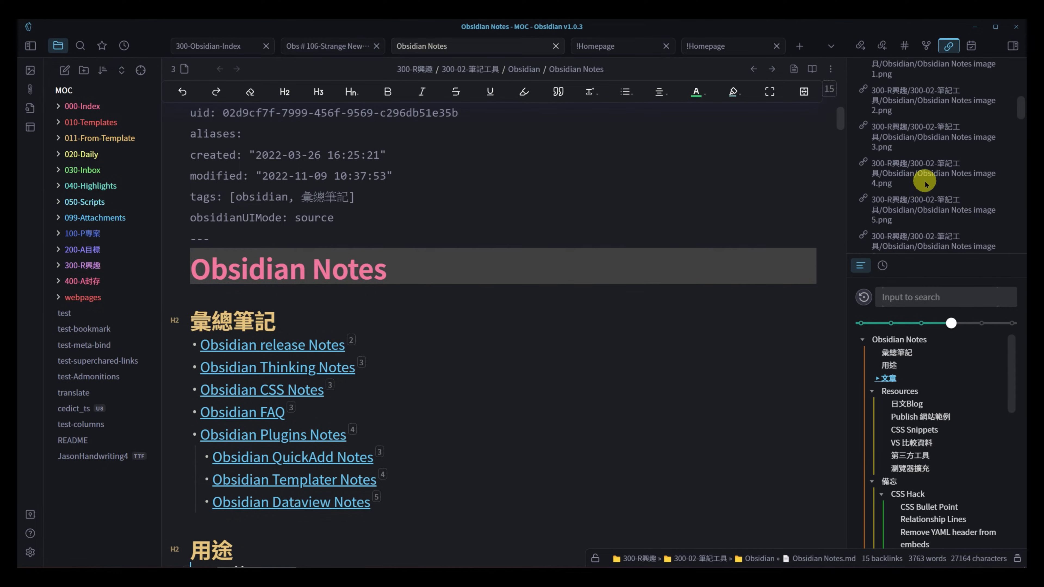
{"action": "scroll", "coordinate": [945, 164], "scroll_direction": "up", "scroll_amount": 10}
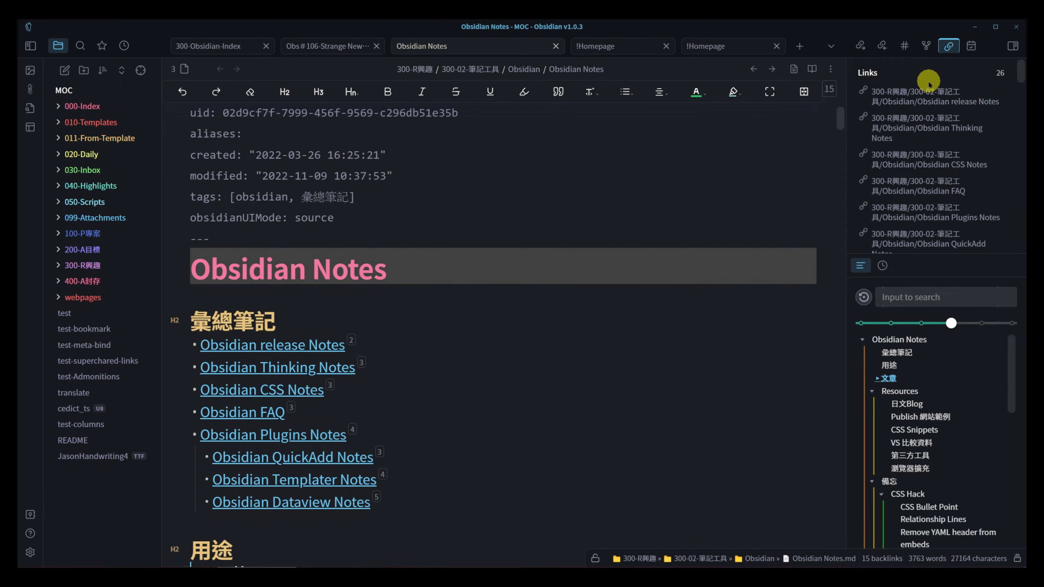
- Look through the Backlinks list of Obsidian Notes in the Relation Pane, down to the first linked notes' own backlinks
{"action": "scroll", "coordinate": [922, 84], "scroll_direction": "down", "scroll_amount": 10}
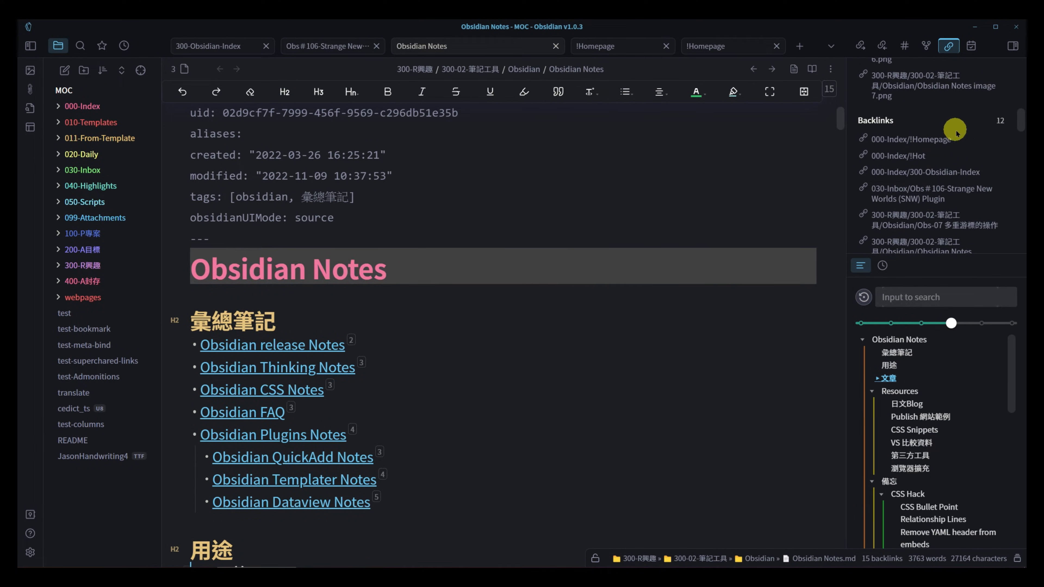
{"action": "scroll", "coordinate": [978, 164], "scroll_direction": "down", "scroll_amount": 8}
{"action": "scroll", "coordinate": [966, 163], "scroll_direction": "up", "scroll_amount": 8}
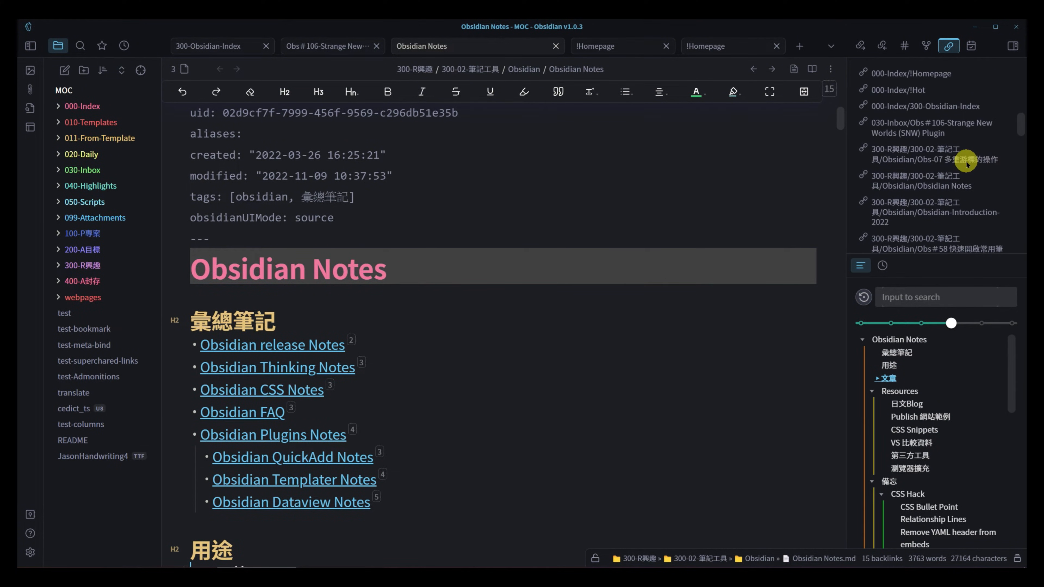
{"action": "scroll", "coordinate": [897, 115], "scroll_direction": "down", "scroll_amount": 6}
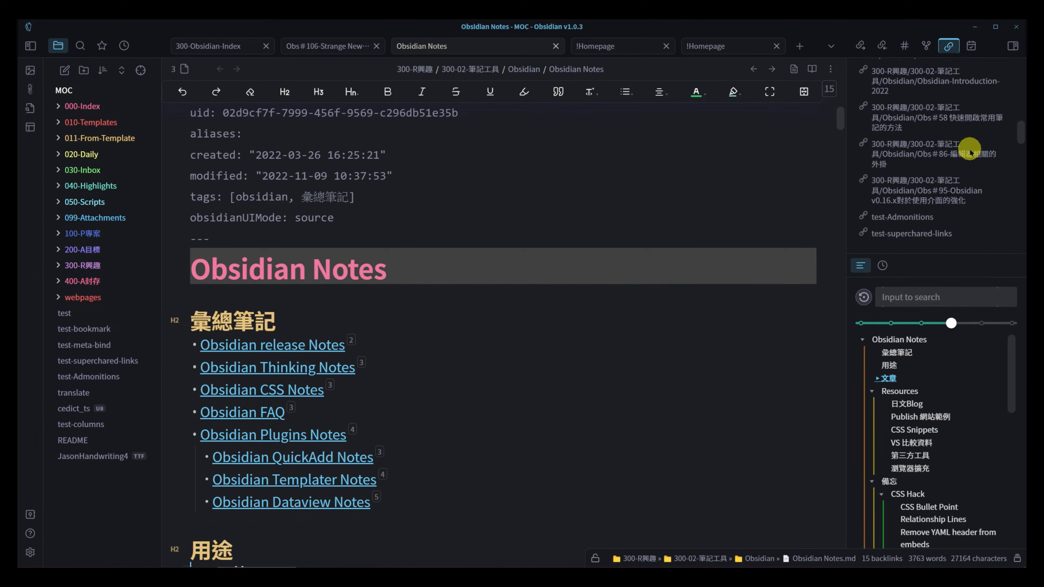
{"action": "scroll", "coordinate": [929, 186], "scroll_direction": "up", "scroll_amount": 2}
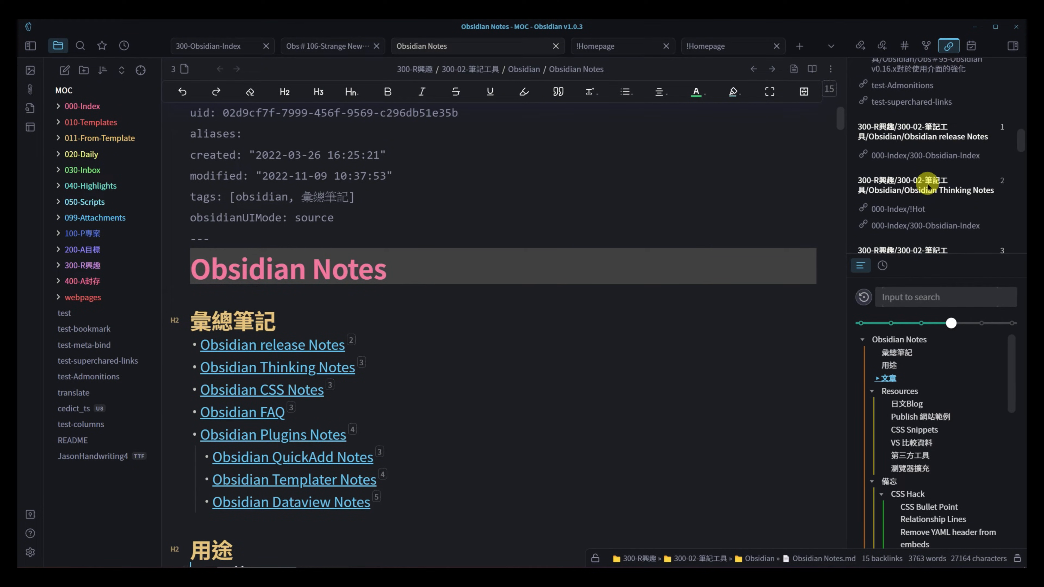
{"action": "scroll", "coordinate": [926, 195], "scroll_direction": "down", "scroll_amount": 1}
- Examine the backlinks grouped under each linked note and the New Links section at the end of the Relation Pane
{"action": "left_click_drag", "start_coordinate": [1018, 142], "coordinate": [1006, 71]}
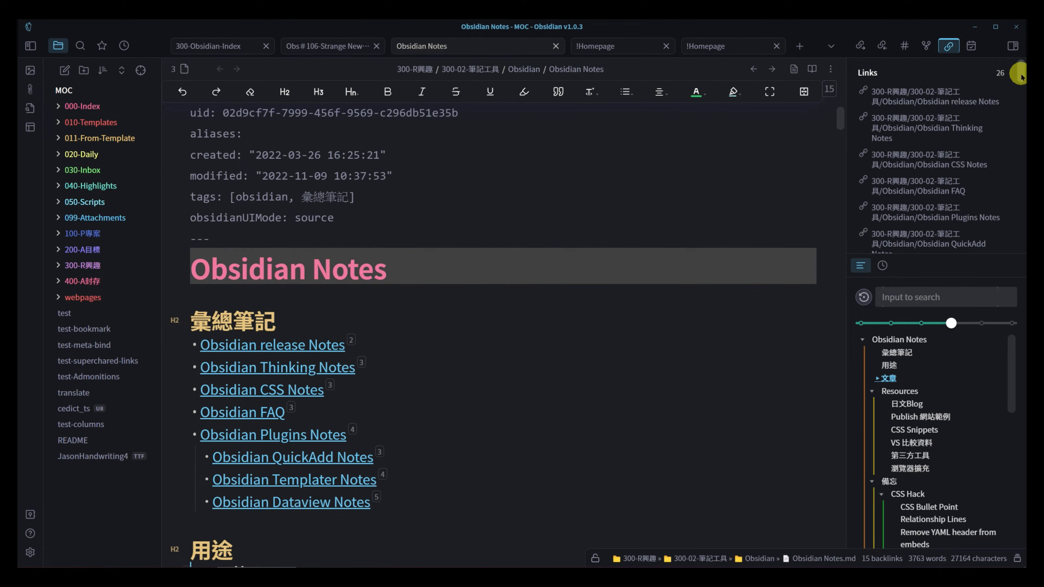
{"action": "left_click_drag", "start_coordinate": [1020, 73], "coordinate": [986, 108]}
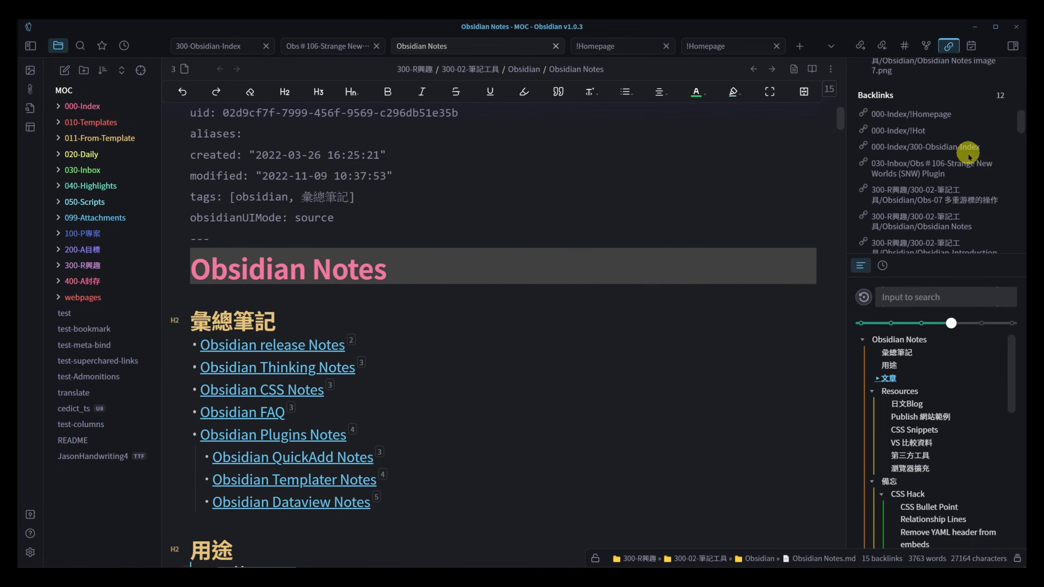
{"action": "scroll", "coordinate": [970, 136], "scroll_direction": "down", "scroll_amount": 6}
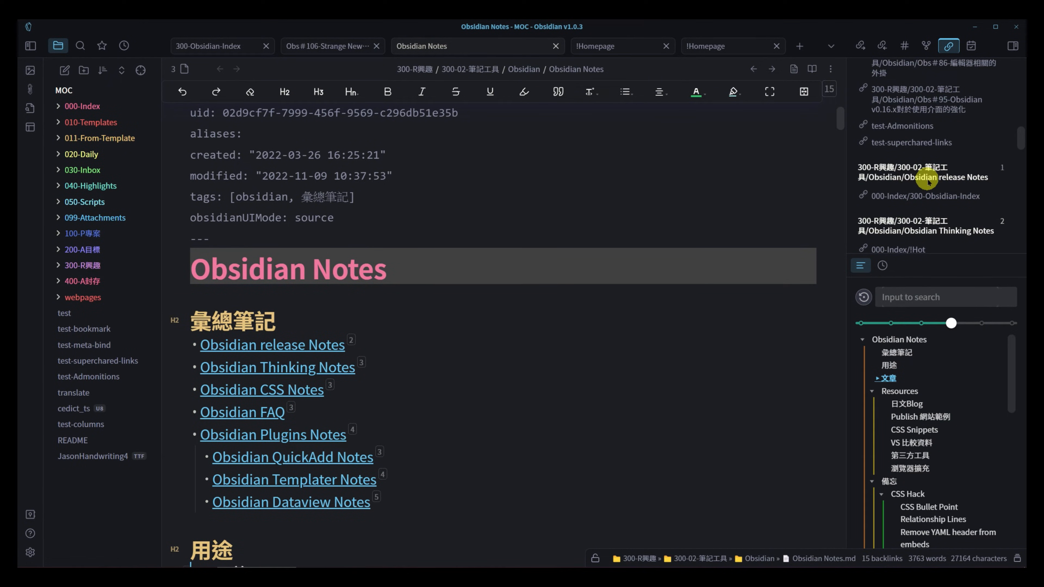
{"action": "left_click_drag", "start_coordinate": [1021, 138], "coordinate": [1023, 238]}
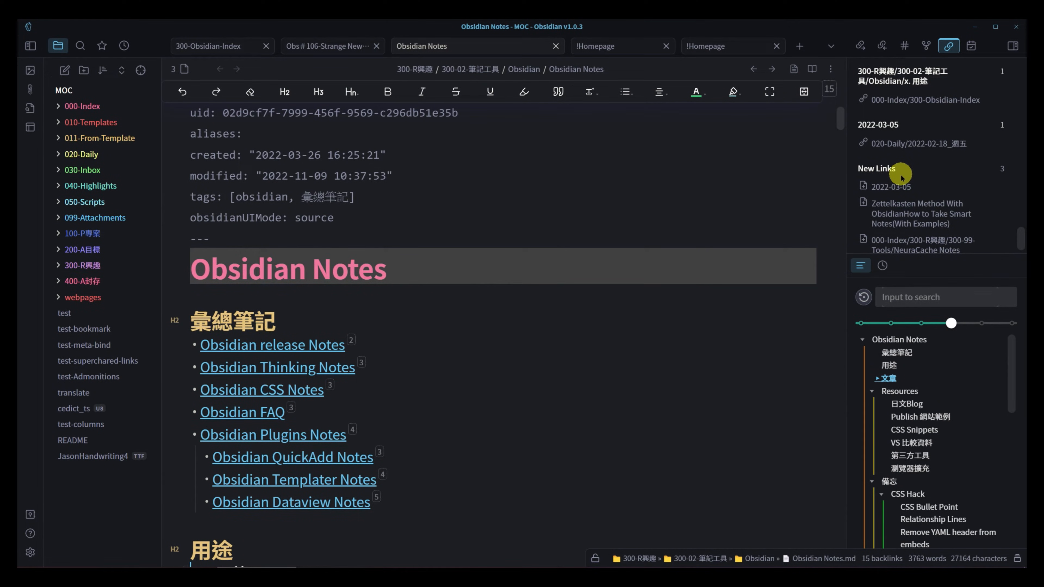
{"action": "left_click_drag", "start_coordinate": [1017, 238], "coordinate": [1016, 74]}
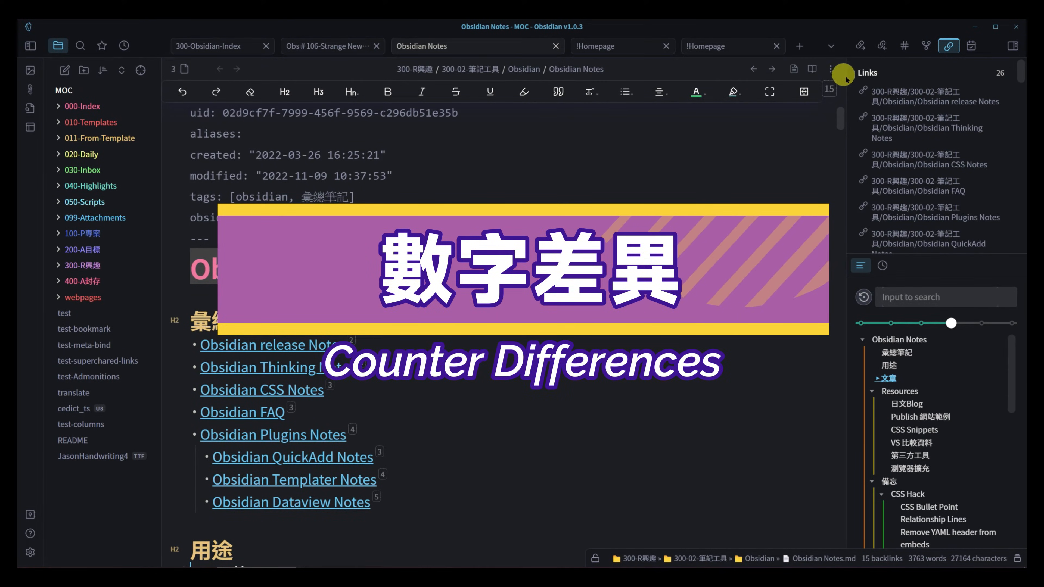
- Compare the Obsidian Notes backlinks with its SNW references, and read the 3.2. 數目差異 section of the Obs#106 note
{"action": "scroll", "coordinate": [973, 140], "scroll_direction": "down", "scroll_amount": 10}
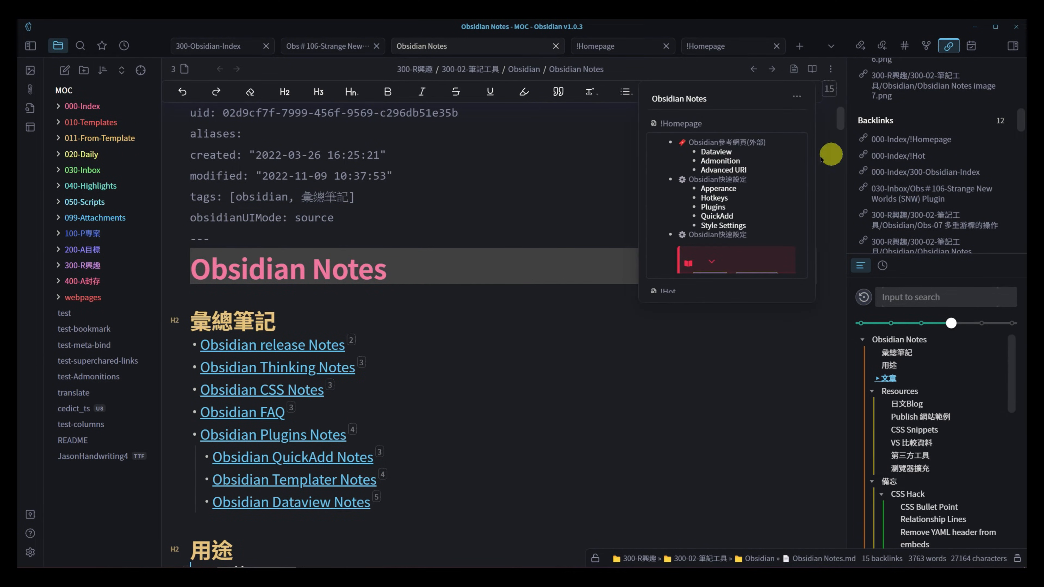
{"action": "left_click", "coordinate": [327, 49]}
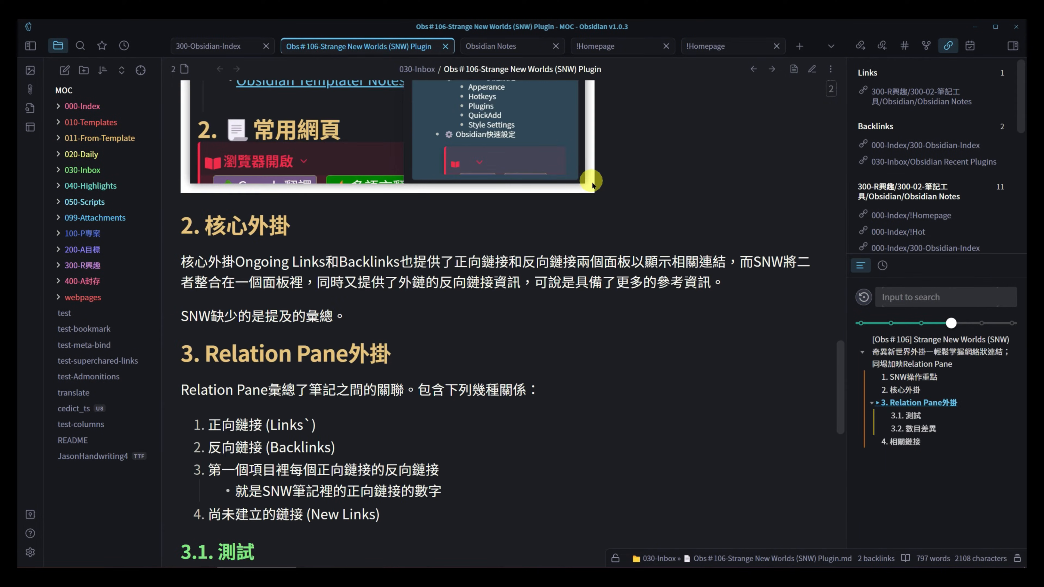
{"action": "scroll", "coordinate": [609, 201], "scroll_direction": "down", "scroll_amount": 8}
{"action": "scroll", "coordinate": [609, 201], "scroll_direction": "down", "scroll_amount": 5}
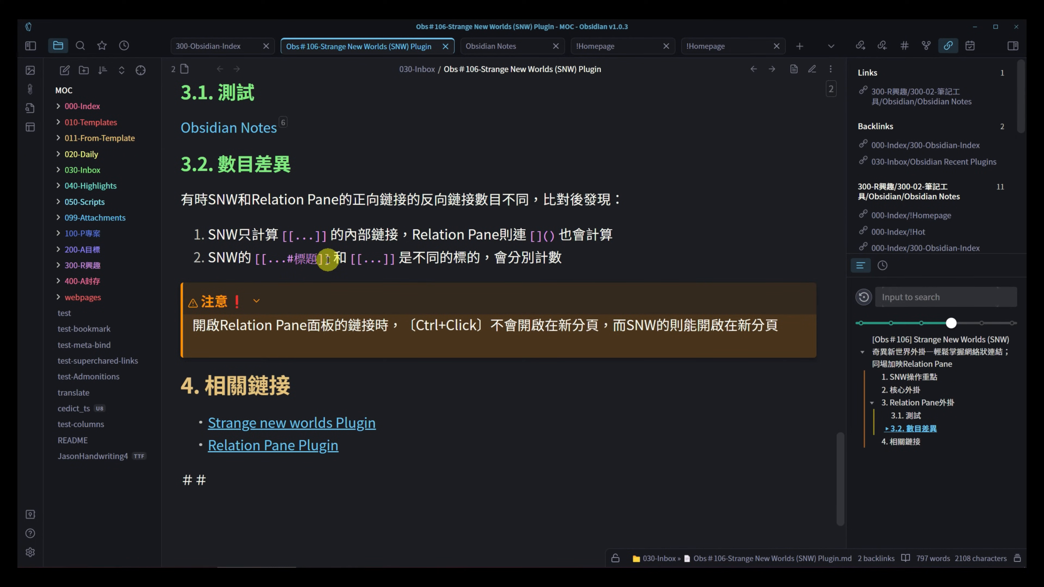
{"action": "scroll", "coordinate": [452, 238], "scroll_direction": "down", "scroll_amount": 2}
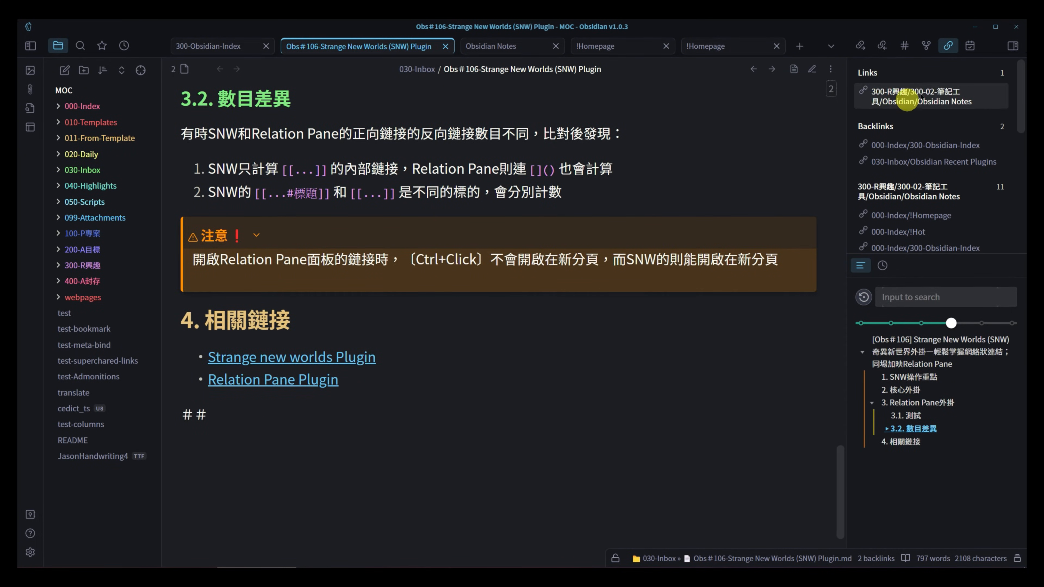
- Open the Obs#95 reference from the SNW sidebar in a new tab, and return to the Obs#106 note
{"action": "left_click", "coordinate": [926, 45]}
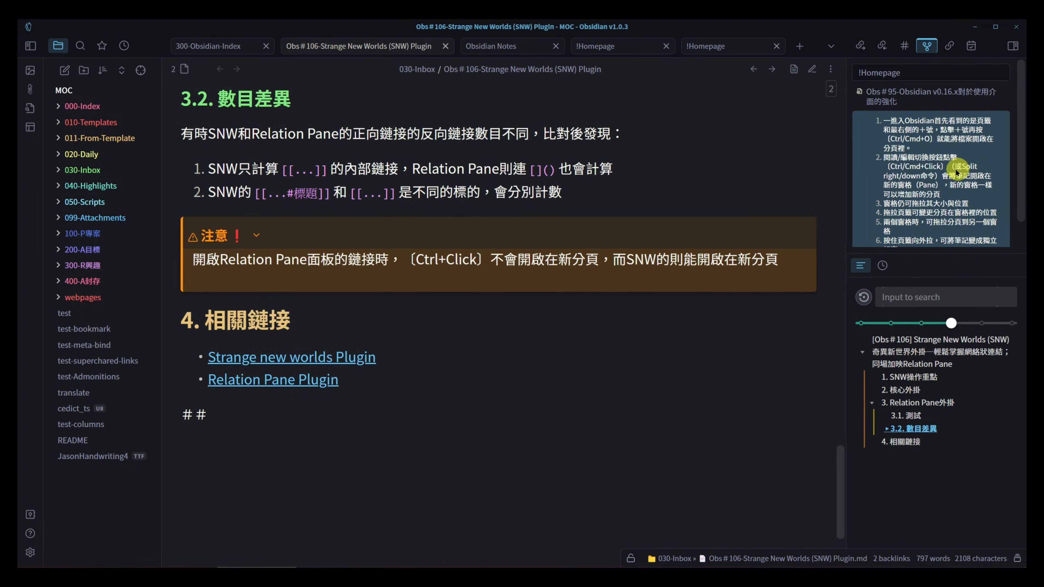
{"action": "left_click", "coordinate": [911, 147], "text": "ctrl"}
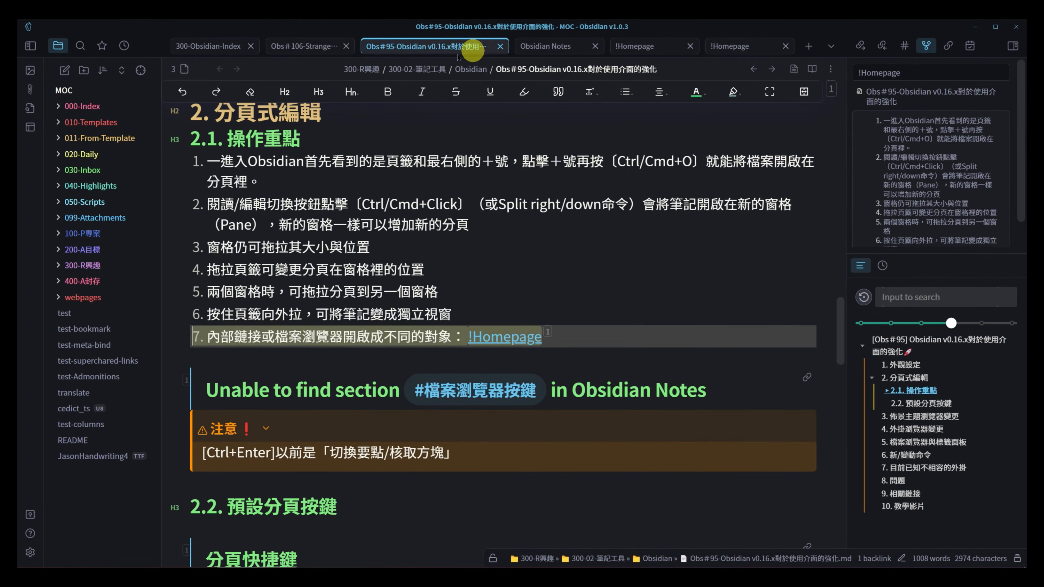
{"action": "left_click", "coordinate": [320, 46]}
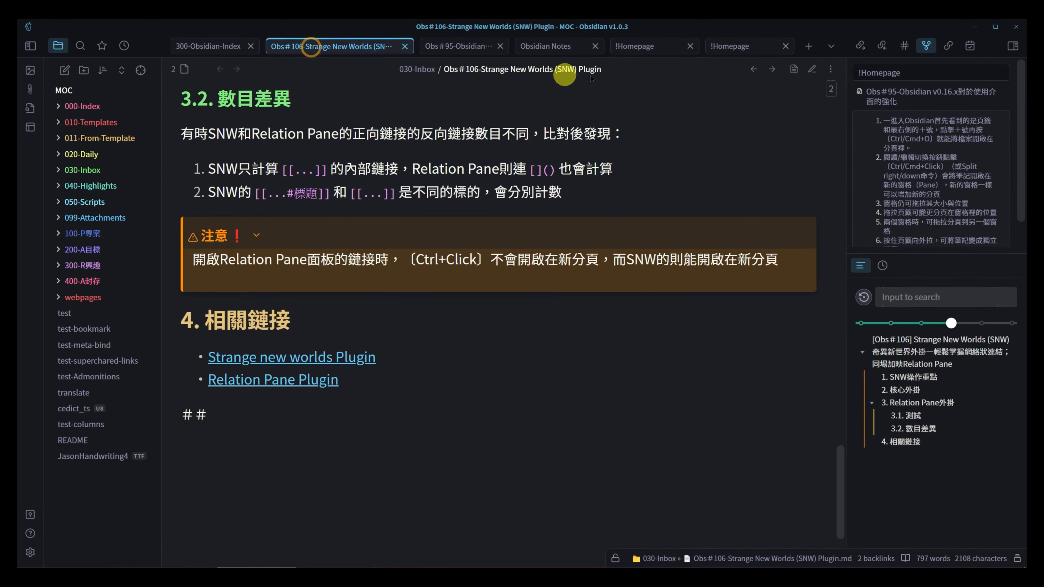
- Open the !Homepage backlink from the Relation Pane in the current tab, and go back to the Obs#106 note
{"action": "left_click", "coordinate": [948, 45]}
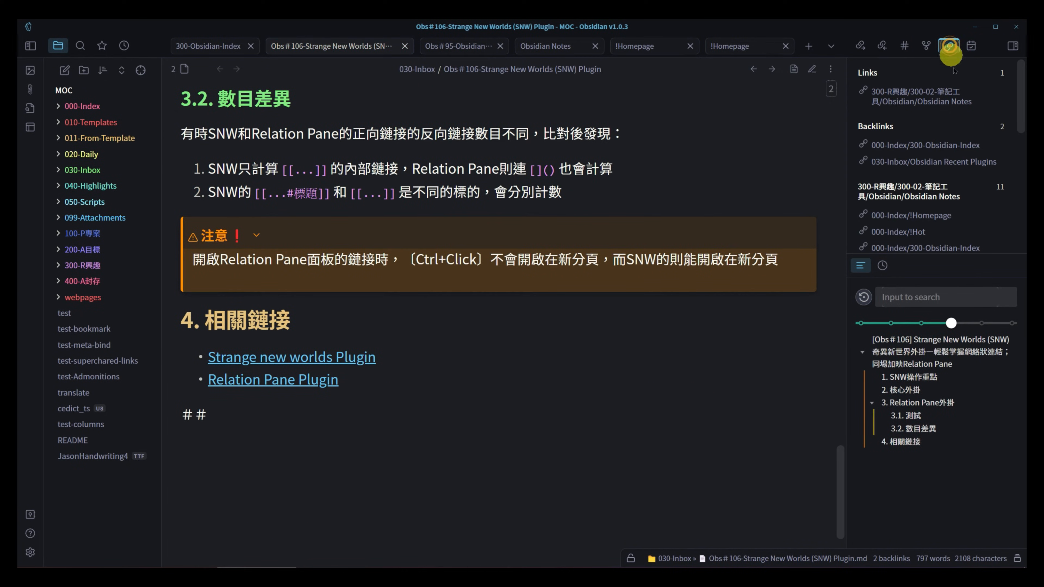
{"action": "left_click", "coordinate": [929, 216]}
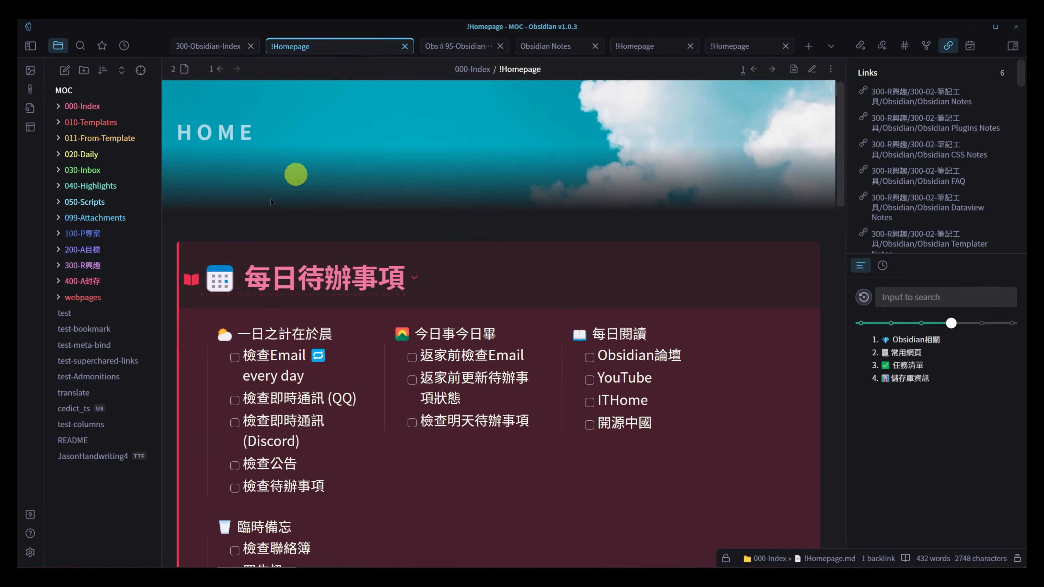
{"action": "left_click", "coordinate": [220, 69]}
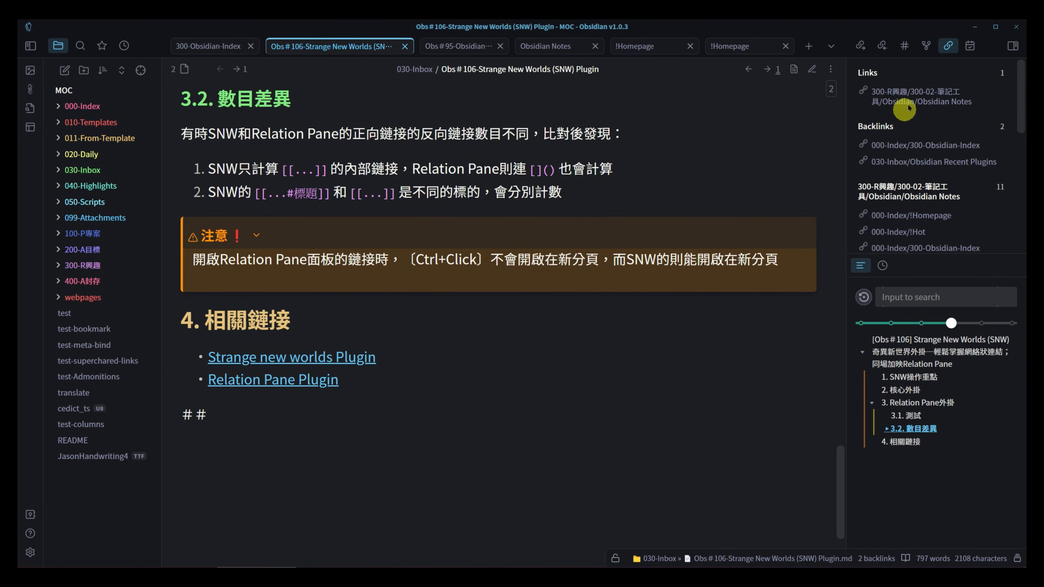
- Skim the Obs#106 note between its opening 功能 callout and the Relation Pane外掛 section
{"action": "scroll", "coordinate": [644, 233], "scroll_direction": "up", "scroll_amount": 2}
{"action": "scroll", "coordinate": [644, 233], "scroll_direction": "up", "scroll_amount": 20}
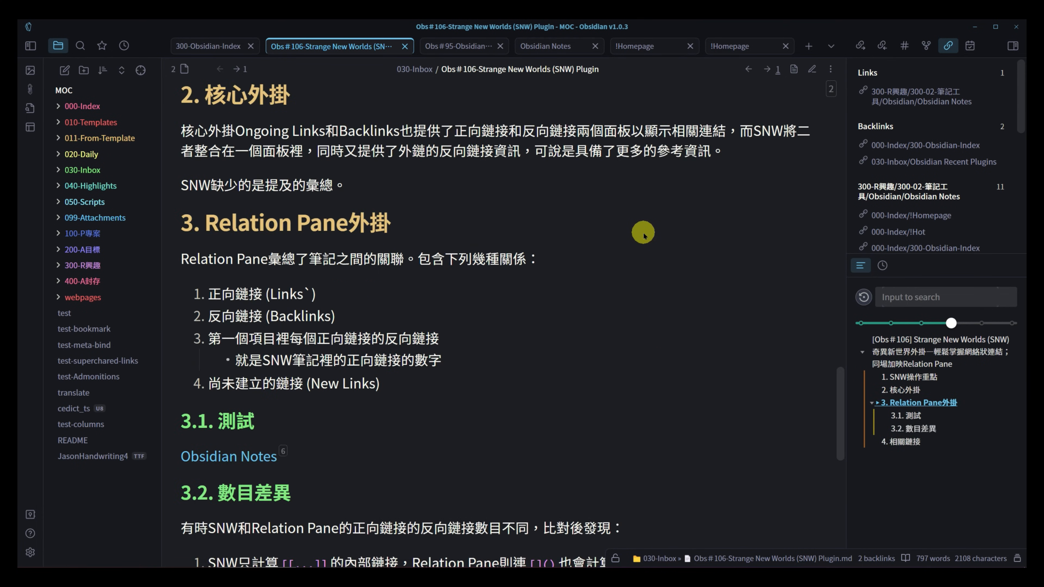
{"action": "scroll", "coordinate": [632, 237], "scroll_direction": "down", "scroll_amount": 15}
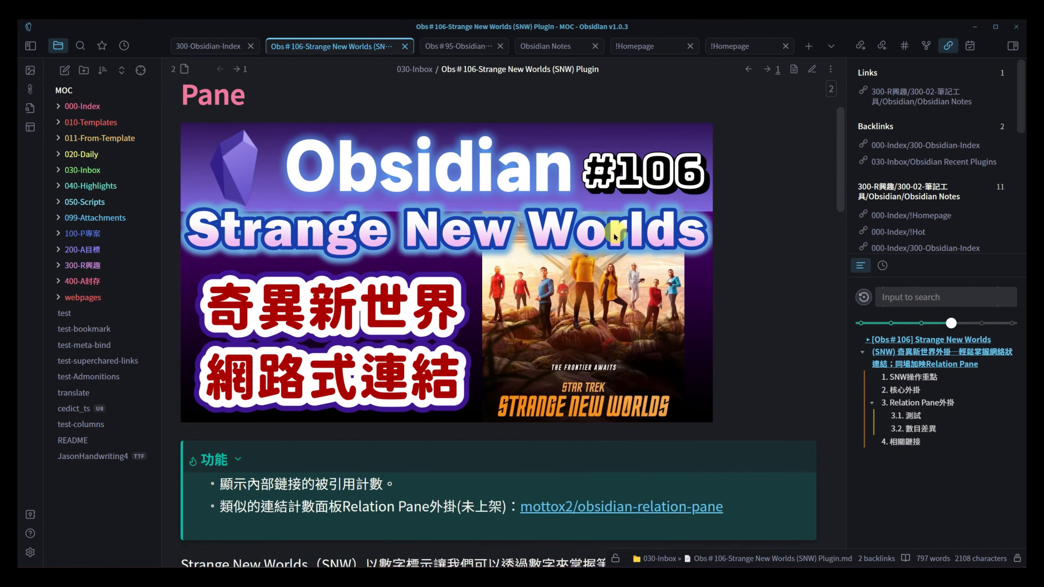
{"action": "scroll", "coordinate": [587, 260], "scroll_direction": "down", "scroll_amount": 10}
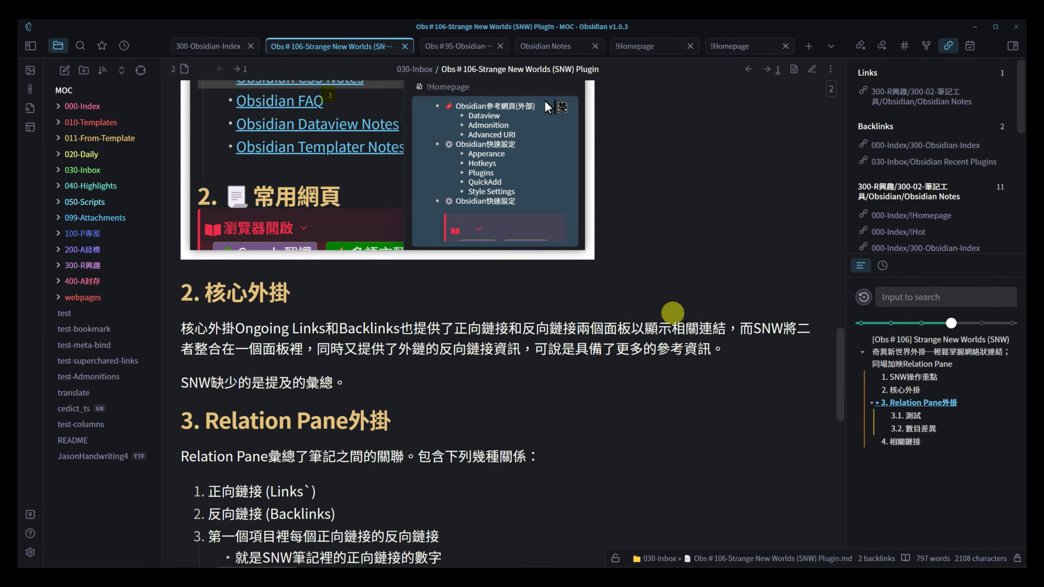
{"action": "scroll", "coordinate": [683, 314], "scroll_direction": "down", "scroll_amount": 6}
{"action": "scroll", "coordinate": [687, 308], "scroll_direction": "up", "scroll_amount": 8}
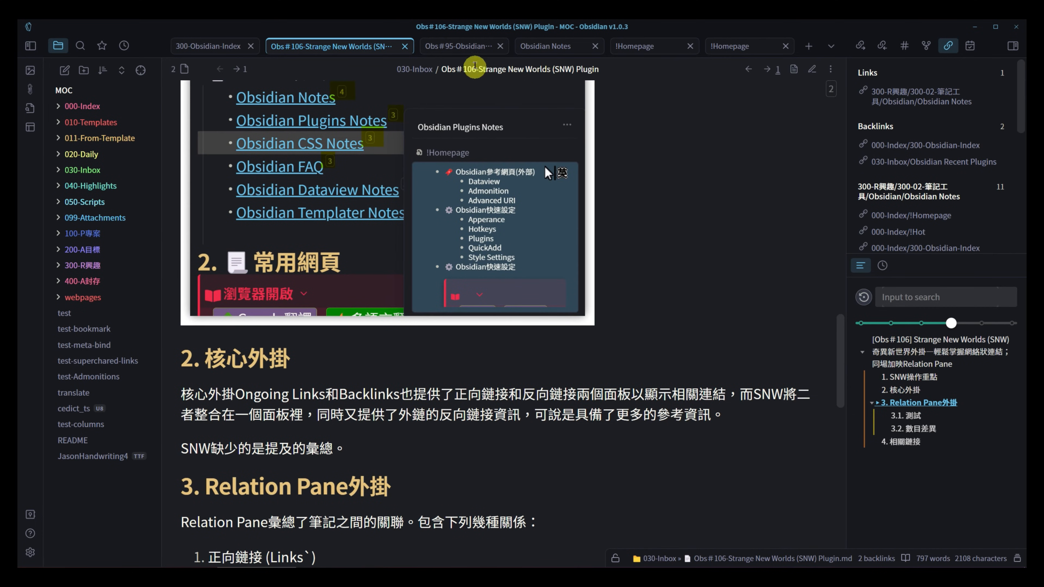
- Review the reference counts beside the links under the 彙總筆記 heading of Obsidian Notes
{"action": "left_click", "coordinate": [563, 45]}
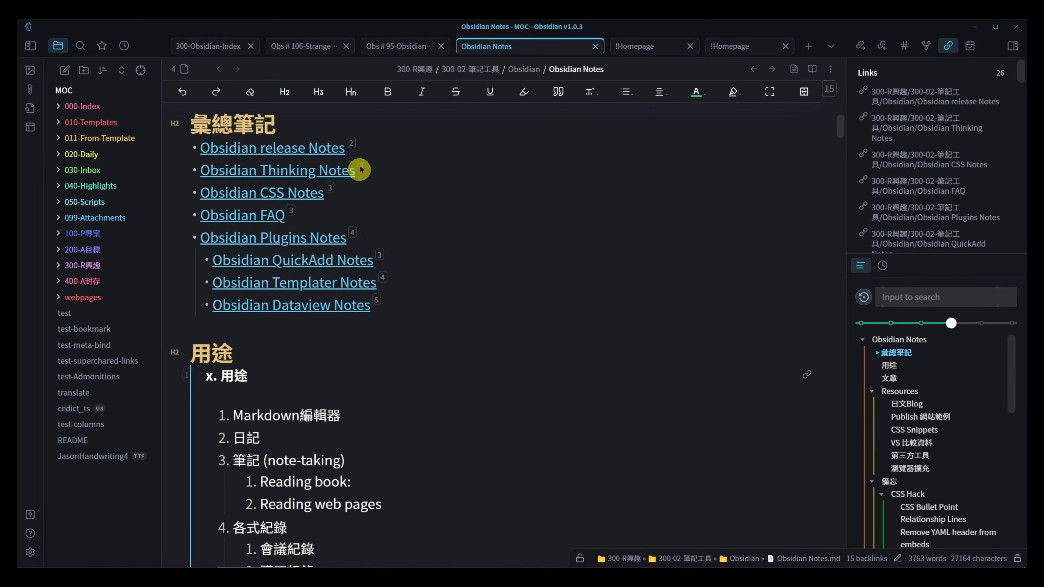
{"action": "mouse_move", "coordinate": [361, 161]}
{"action": "scroll", "coordinate": [478, 222], "scroll_direction": "down", "scroll_amount": 5}
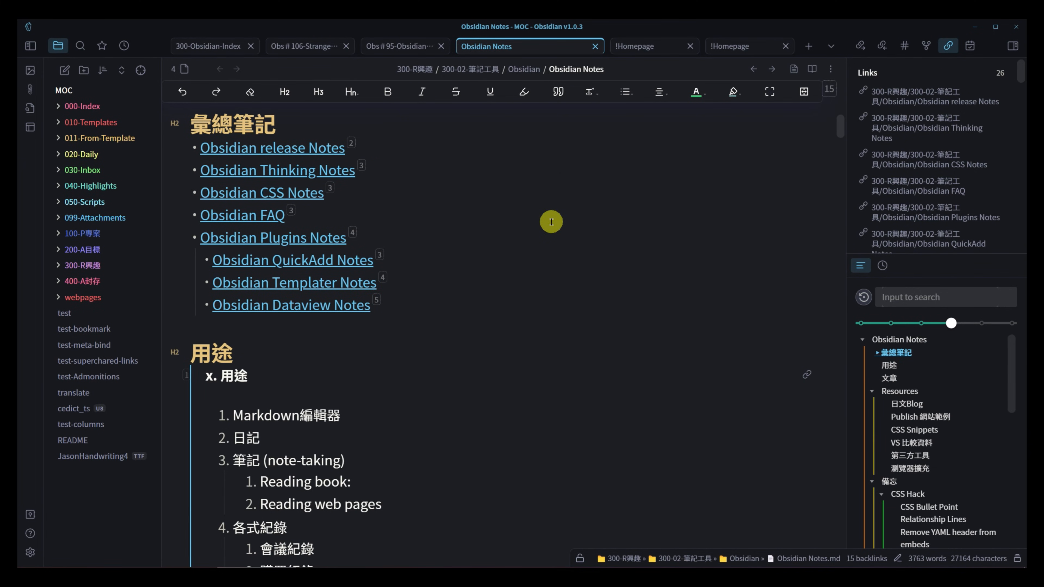
{"action": "scroll", "coordinate": [551, 221], "scroll_direction": "up", "scroll_amount": 3}
- Return to the Obs#106 note and review it from the 釋義 and 功能 callouts up to its title
{"action": "left_click", "coordinate": [296, 46]}
{"action": "scroll", "coordinate": [575, 230], "scroll_direction": "up", "scroll_amount": 5}
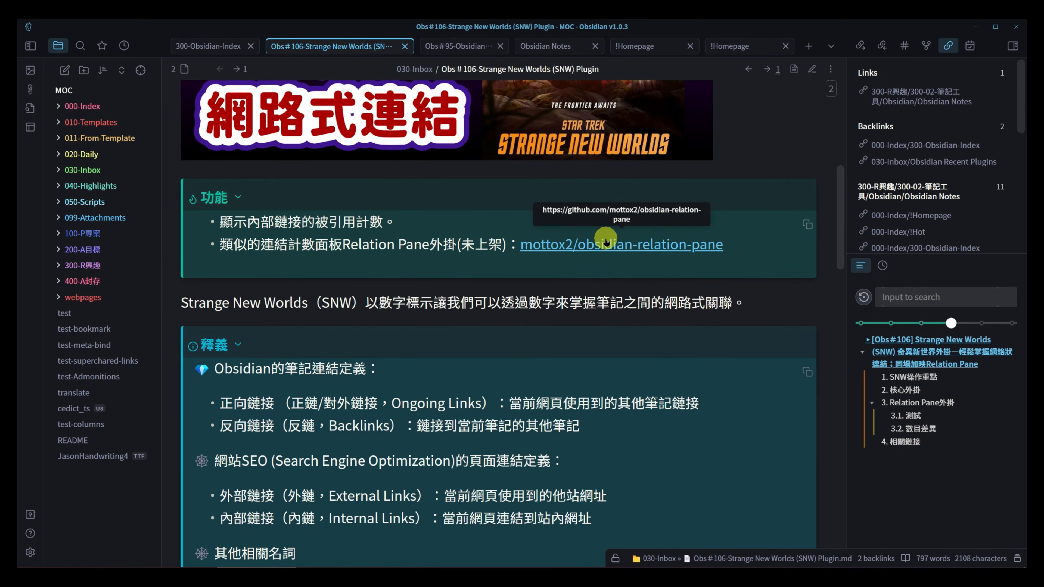
{"action": "scroll", "coordinate": [606, 242], "scroll_direction": "up", "scroll_amount": 5}
{"action": "scroll", "coordinate": [719, 240], "scroll_direction": "up", "scroll_amount": 2}
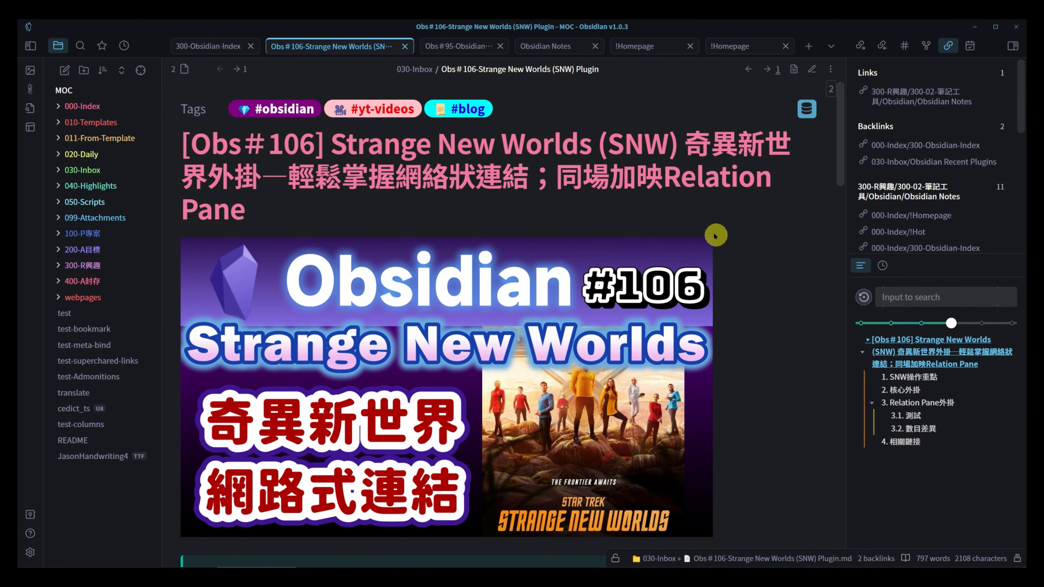